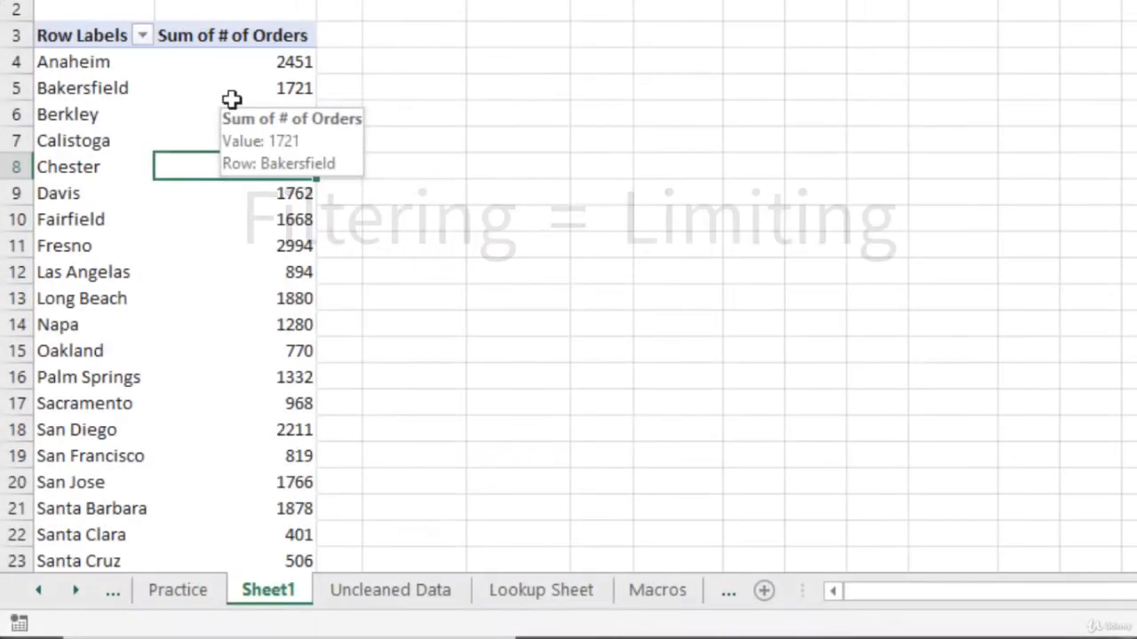
Look through the full list of cities and their order sums in the pivot table
{"action": "scroll", "coordinate": [231, 100], "scroll_direction": "down", "scroll_amount": 8}
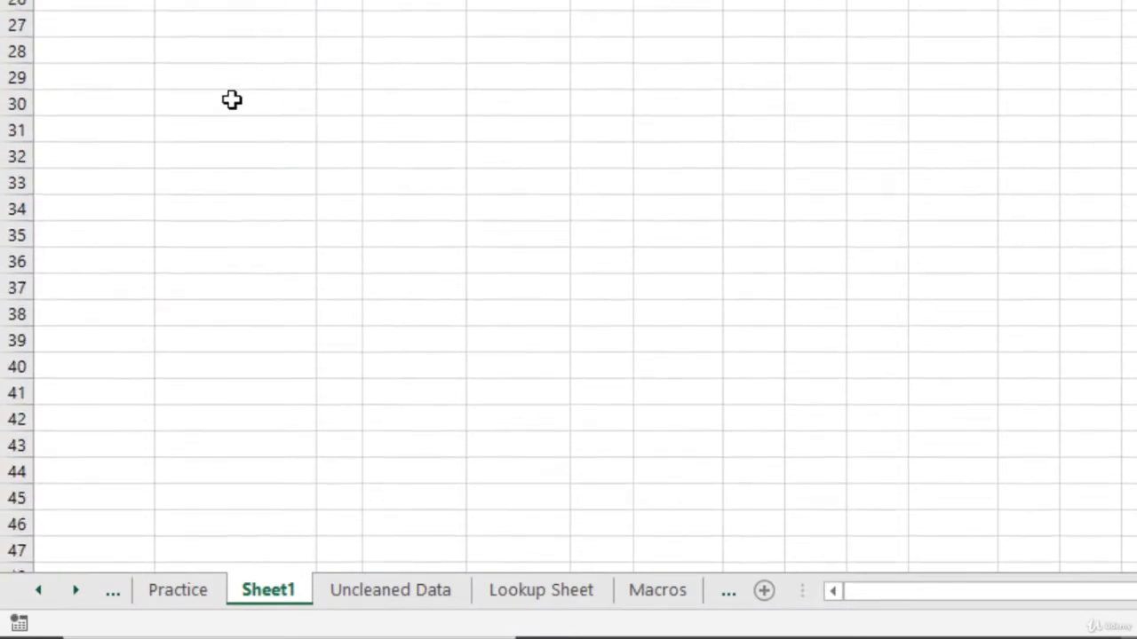
{"action": "scroll", "coordinate": [231, 100], "scroll_direction": "up", "scroll_amount": 3}
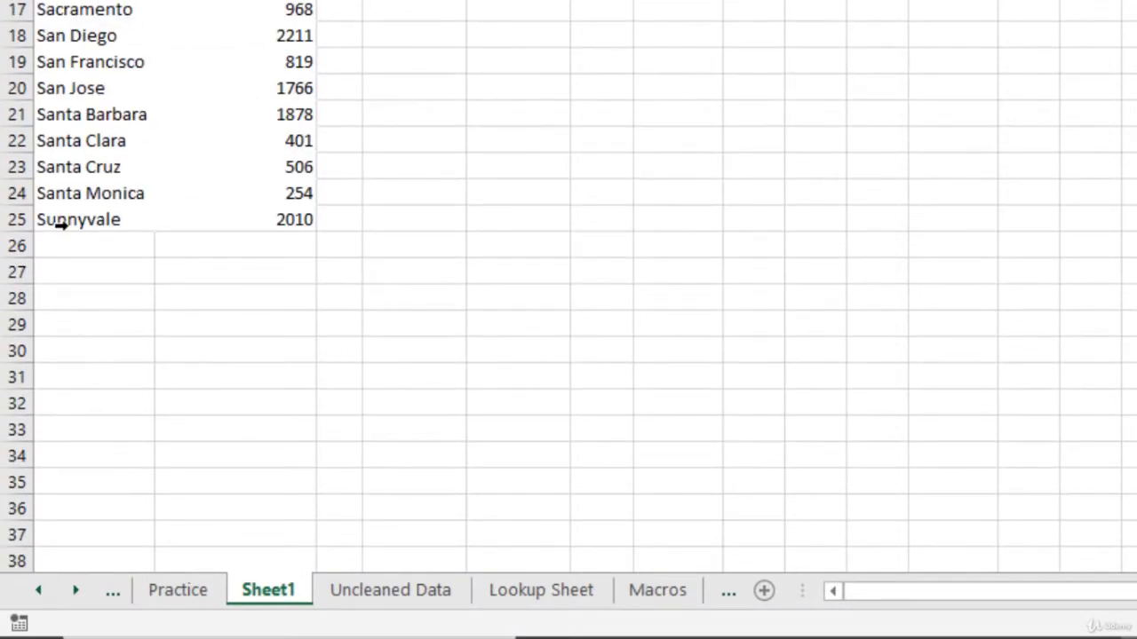
{"action": "scroll", "coordinate": [60, 226], "scroll_direction": "up", "scroll_amount": 5}
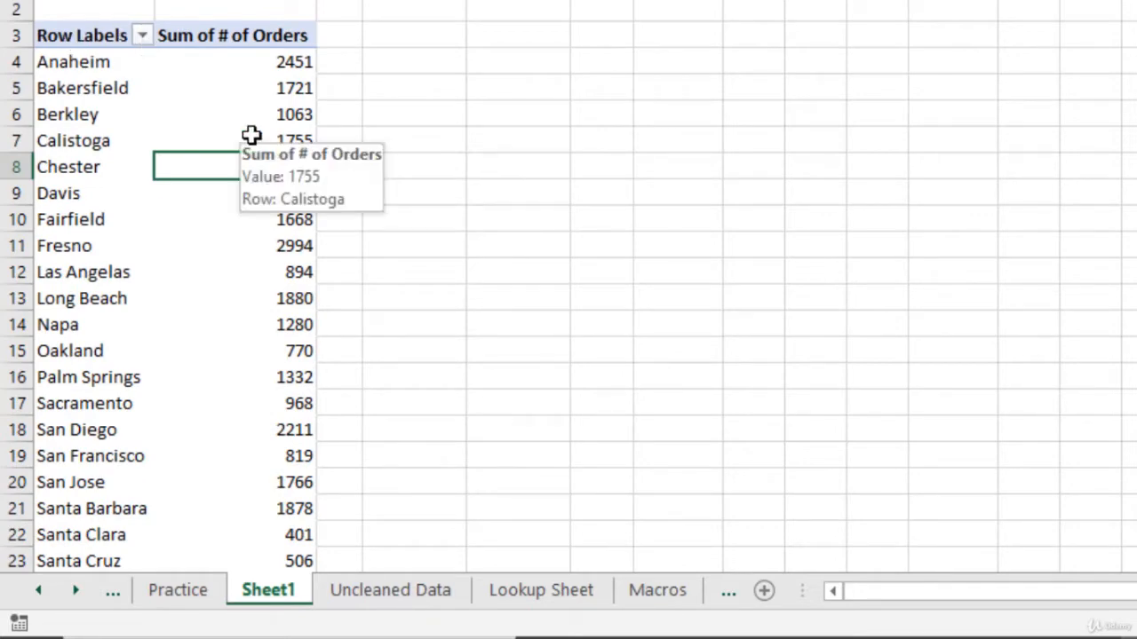
{"action": "scroll", "coordinate": [97, 198], "scroll_direction": "down", "scroll_amount": 3}
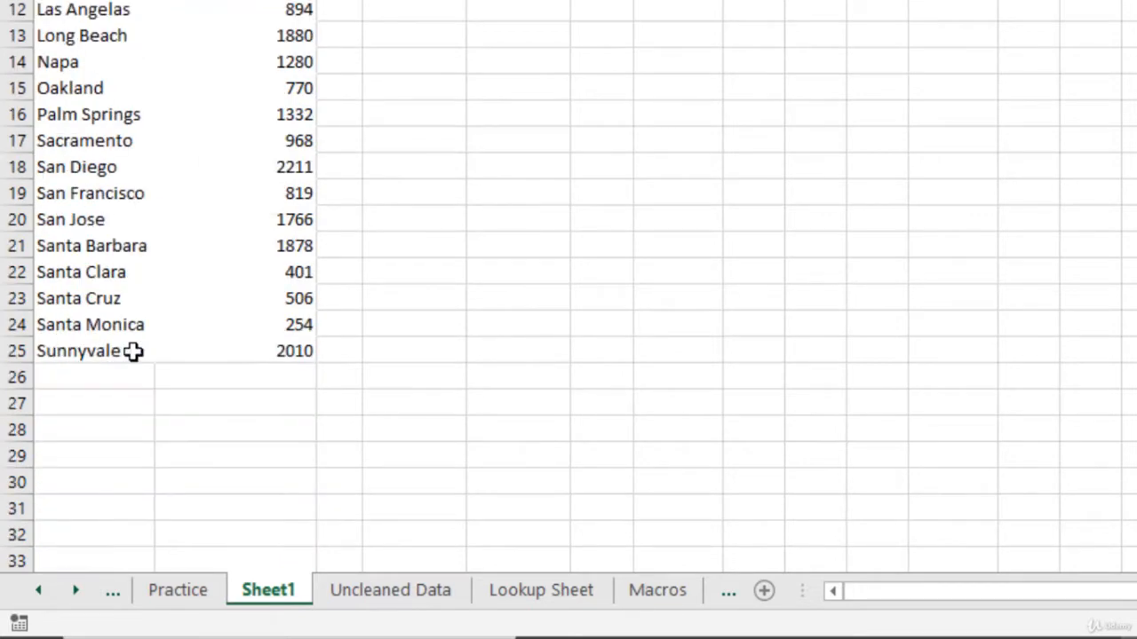
{"action": "scroll", "coordinate": [135, 349], "scroll_direction": "up", "scroll_amount": 3}
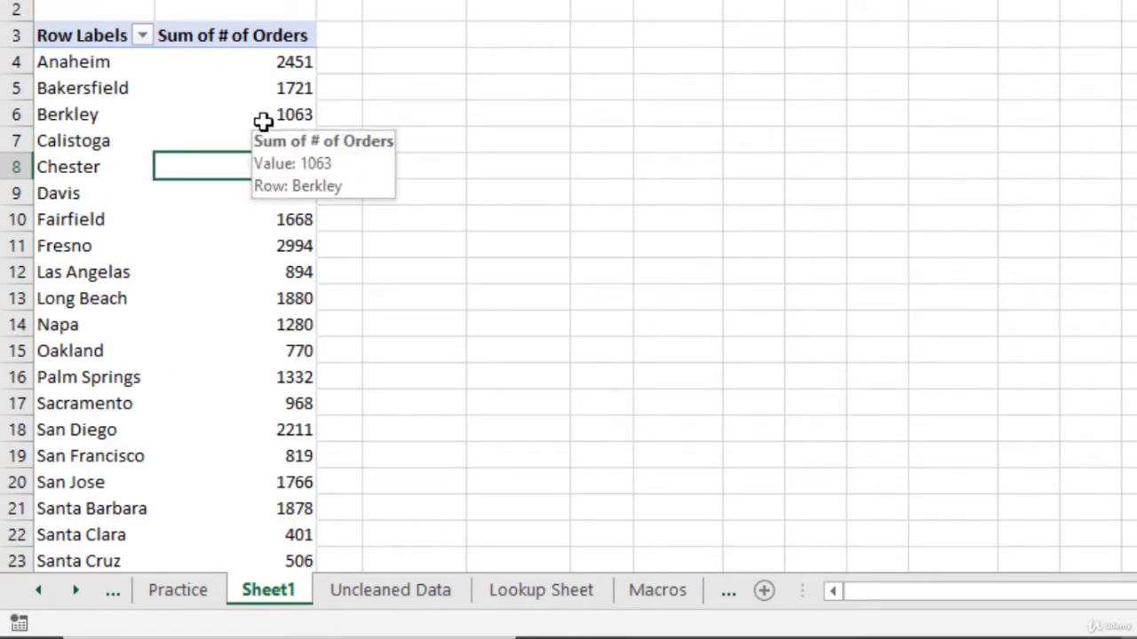
{"action": "mouse_move", "coordinate": [240, 91]}
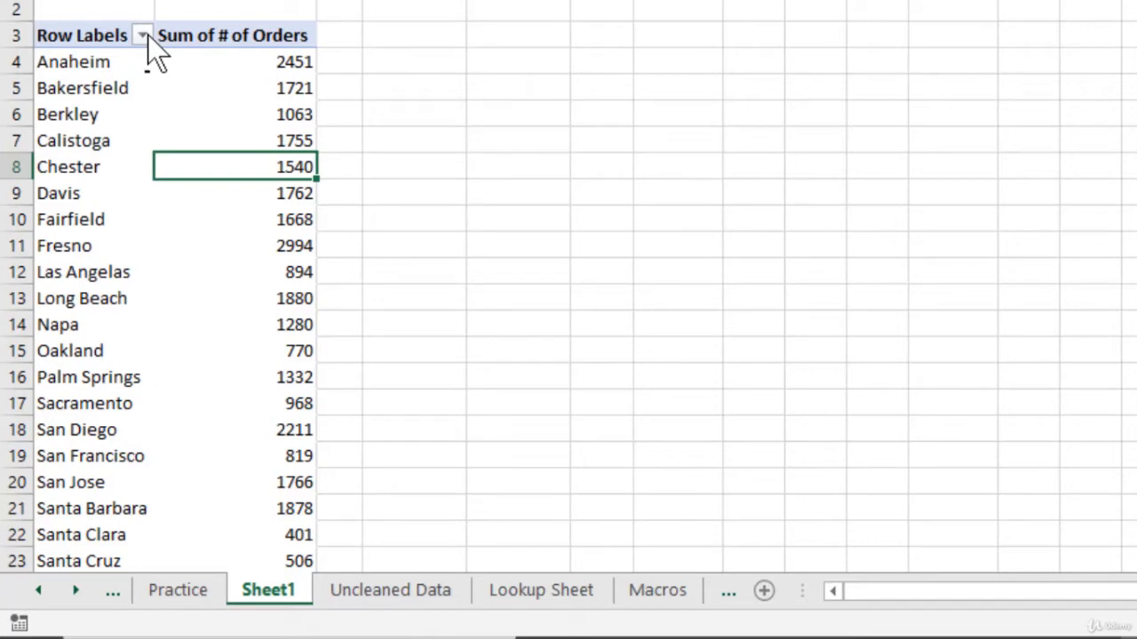
Apply a label filter to the pivot table's City rows for labels that begin with "?ali"
{"action": "left_click", "coordinate": [142, 35]}
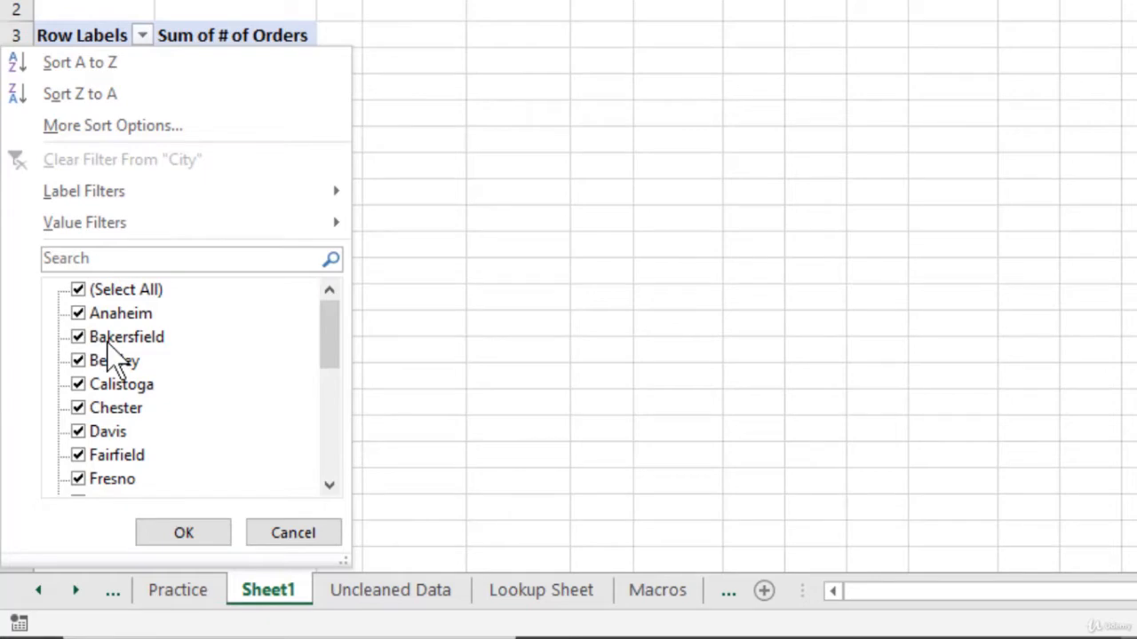
{"action": "mouse_move", "coordinate": [147, 201]}
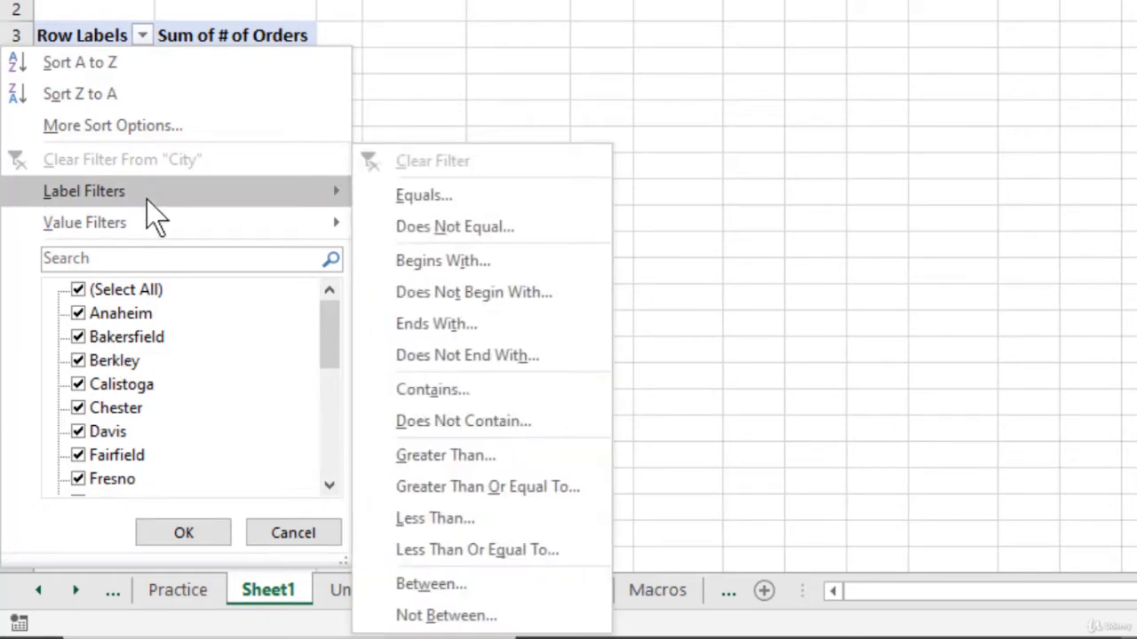
{"action": "mouse_move", "coordinate": [148, 234]}
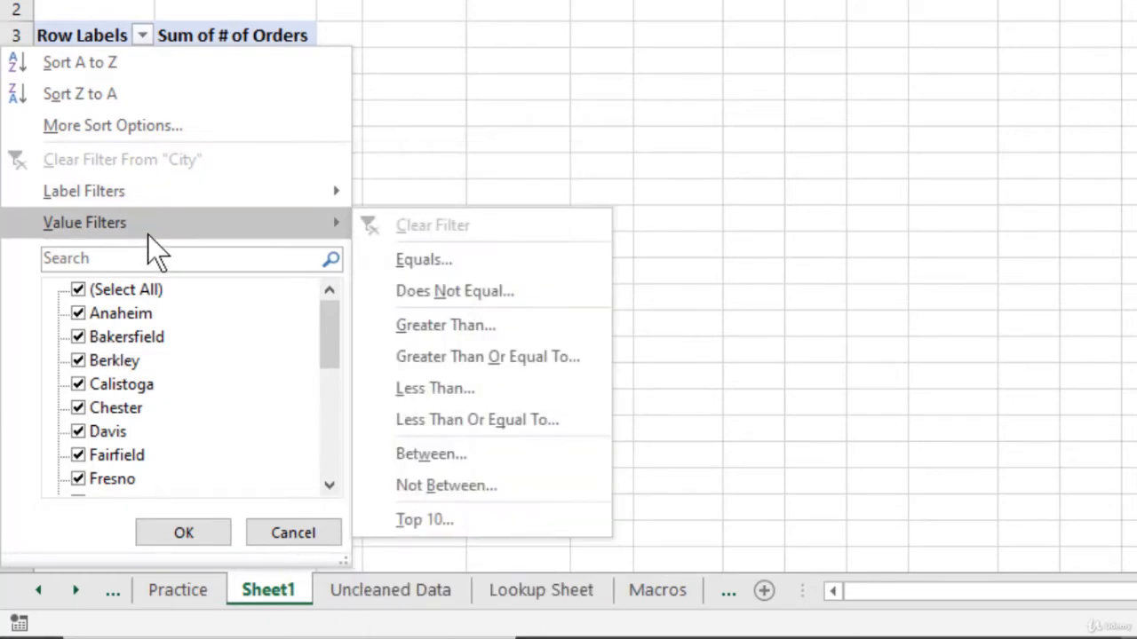
{"action": "mouse_move", "coordinate": [182, 193]}
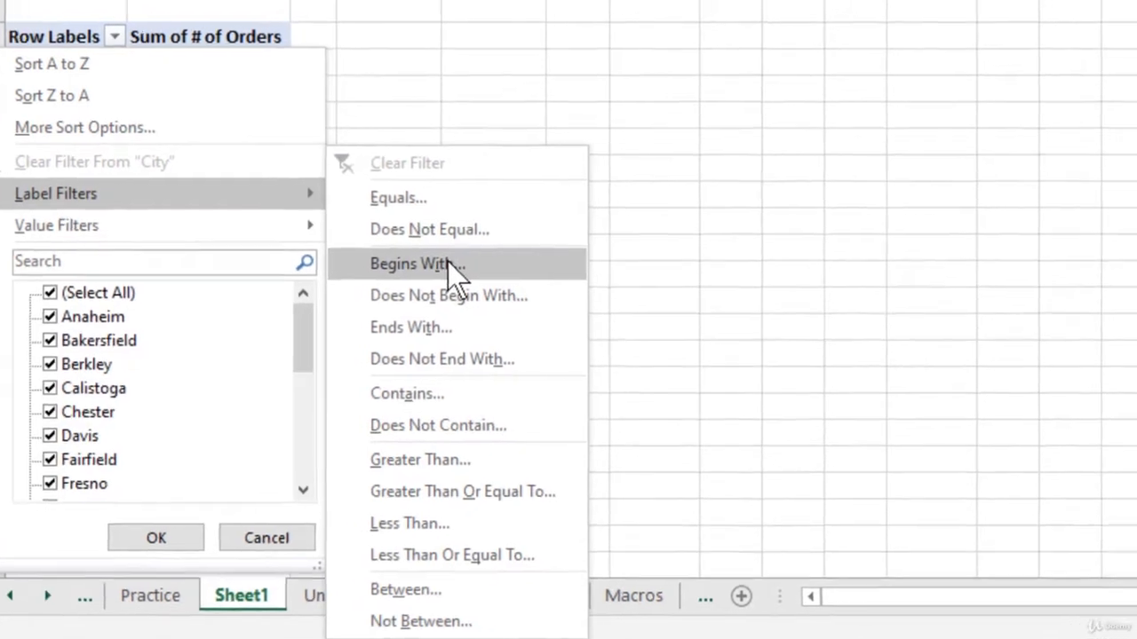
{"action": "left_click", "coordinate": [466, 262]}
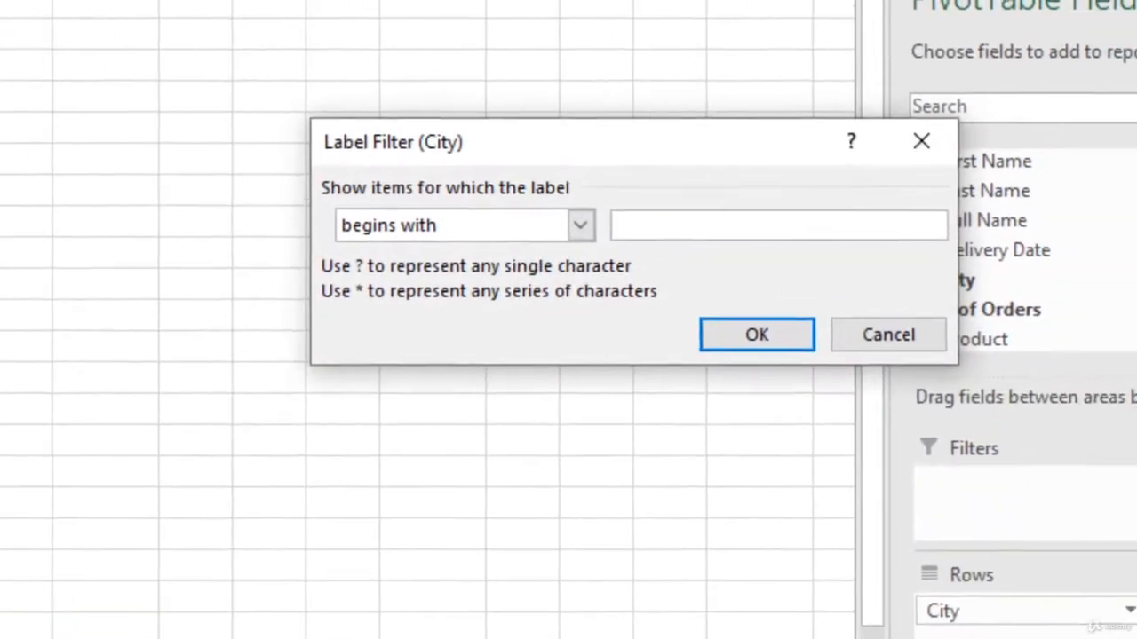
{"action": "left_click", "coordinate": [578, 231]}
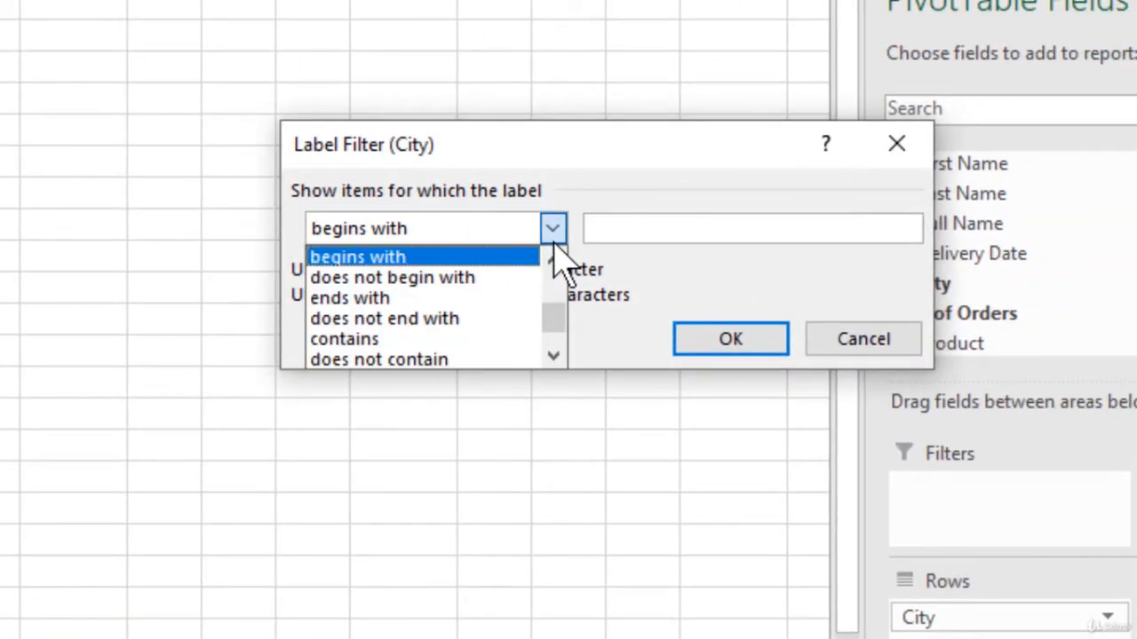
{"action": "scroll", "coordinate": [497, 293], "scroll_direction": "down", "scroll_amount": 1}
{"action": "scroll", "coordinate": [497, 275], "scroll_direction": "up", "scroll_amount": 2}
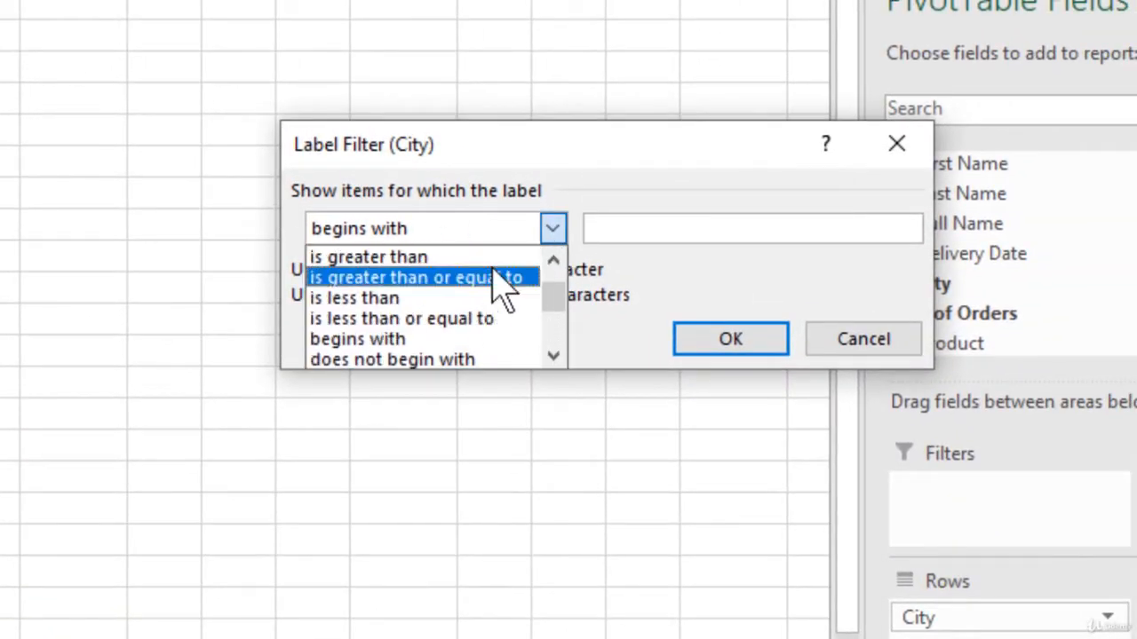
{"action": "left_click", "coordinate": [551, 231]}
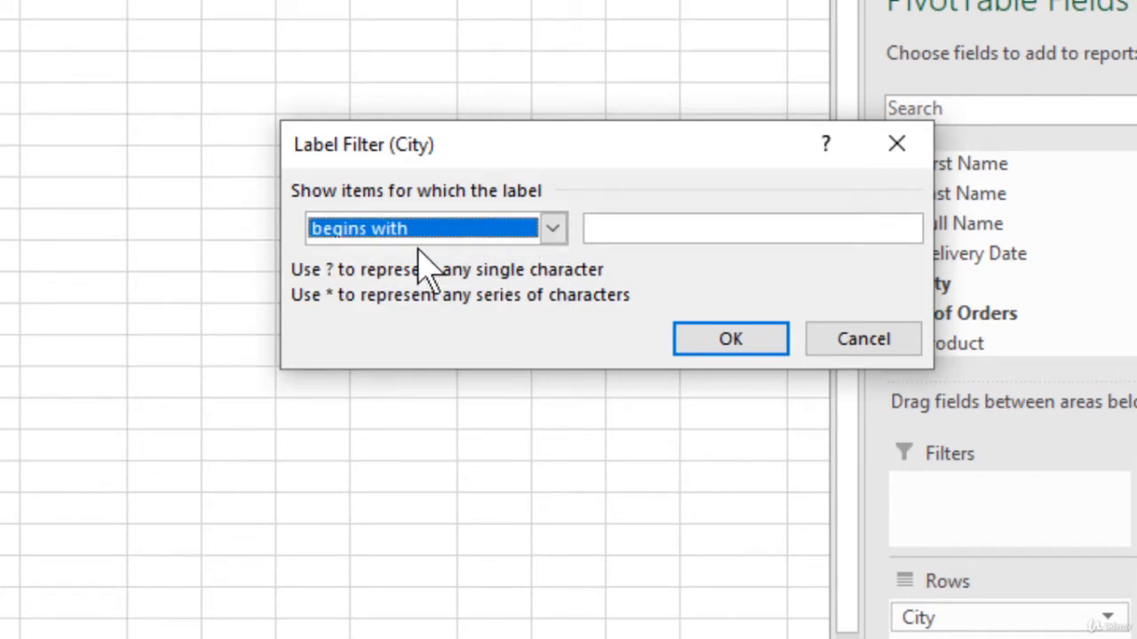
{"action": "left_click", "coordinate": [631, 226]}
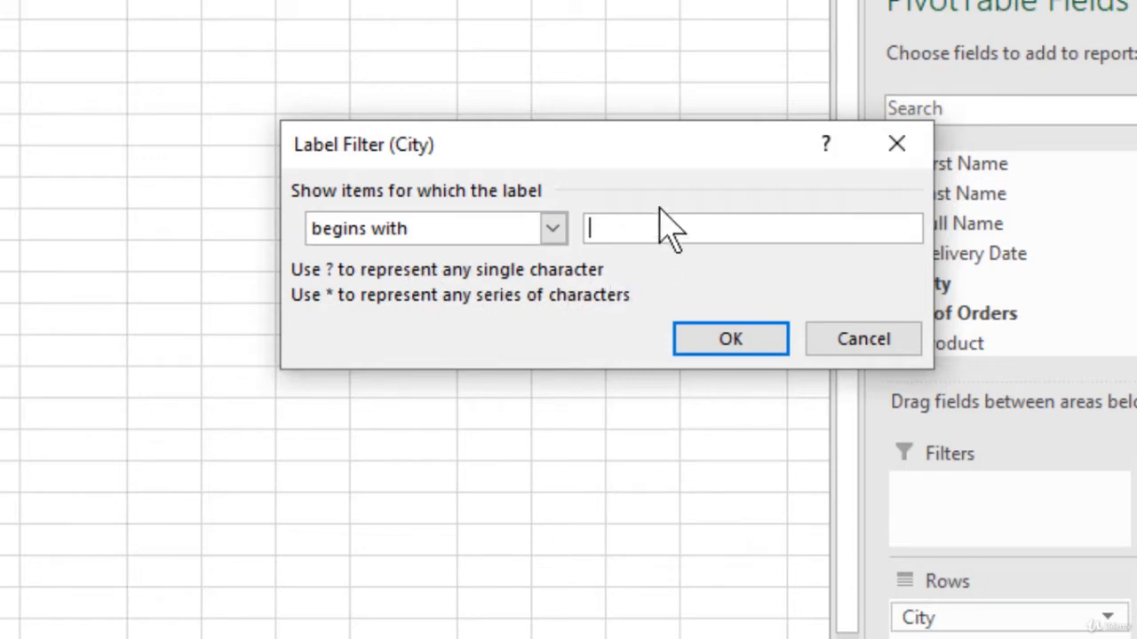
{"action": "type", "text": "?ali"}
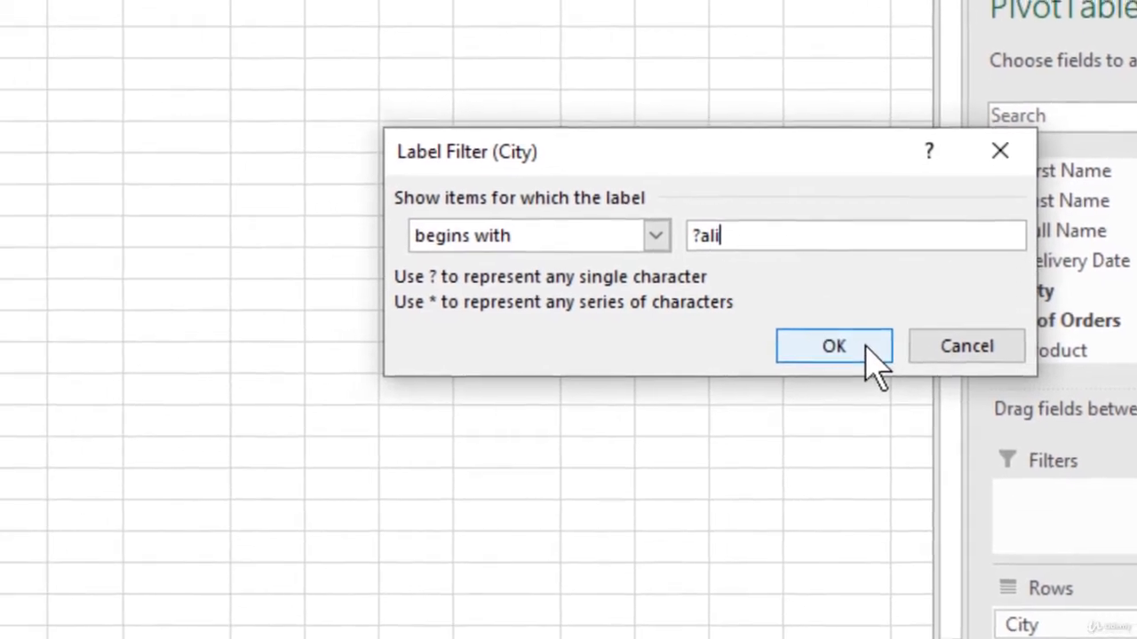
{"action": "left_click", "coordinate": [870, 352]}
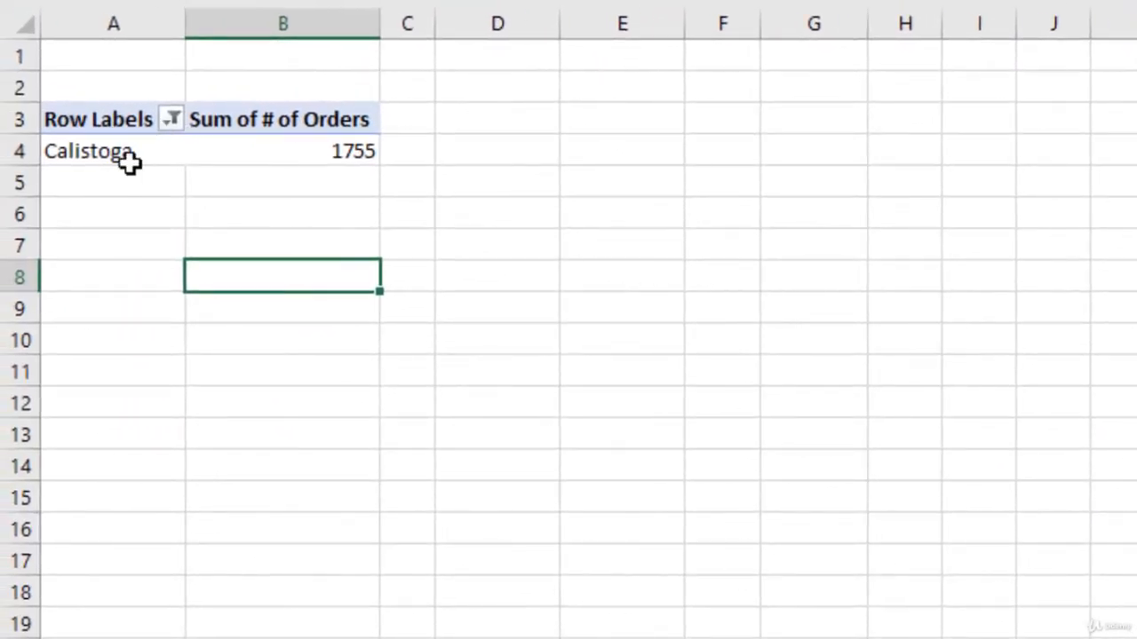
Clear the City filter and apply a label filter for cities that begin with "*beach"
{"action": "left_click", "coordinate": [171, 120]}
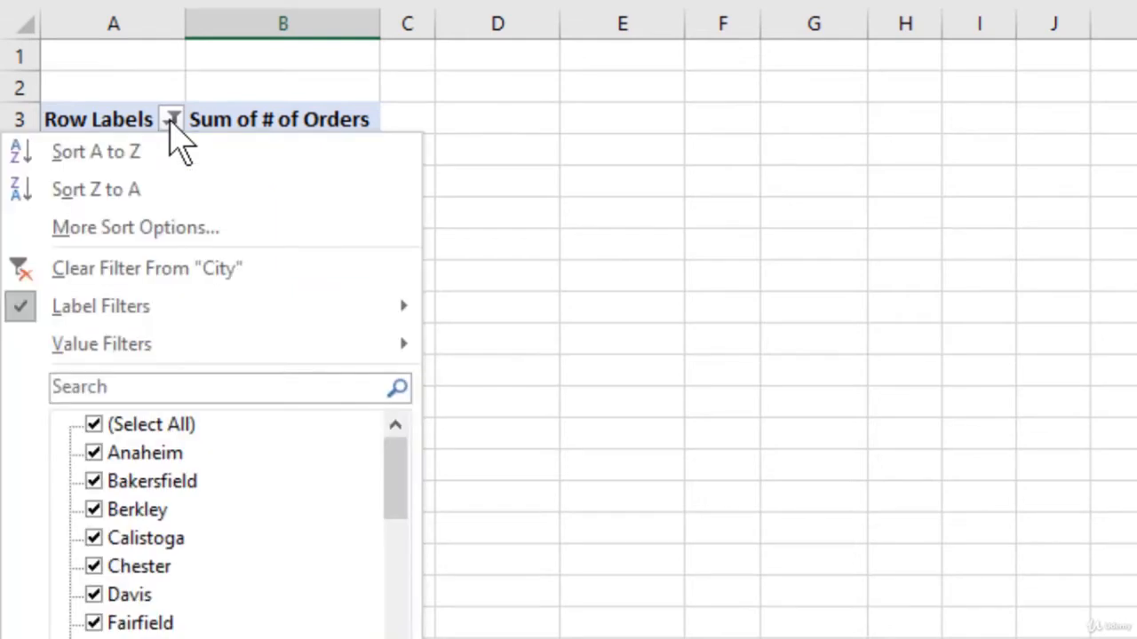
{"action": "left_click", "coordinate": [269, 271]}
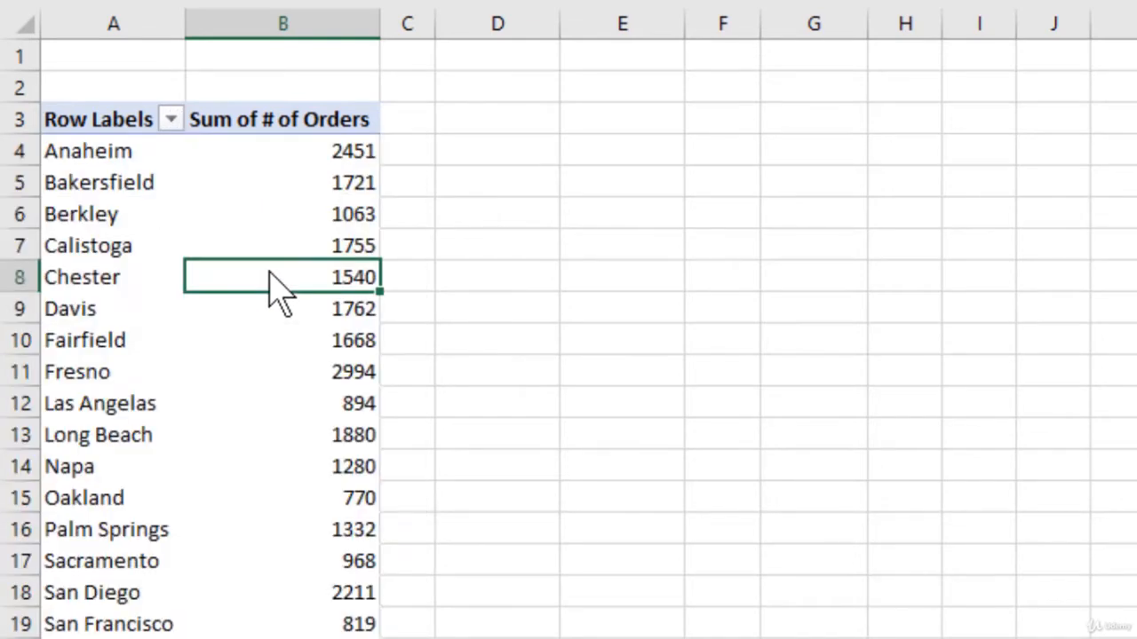
{"action": "left_click", "coordinate": [172, 120]}
{"action": "mouse_move", "coordinate": [195, 318]}
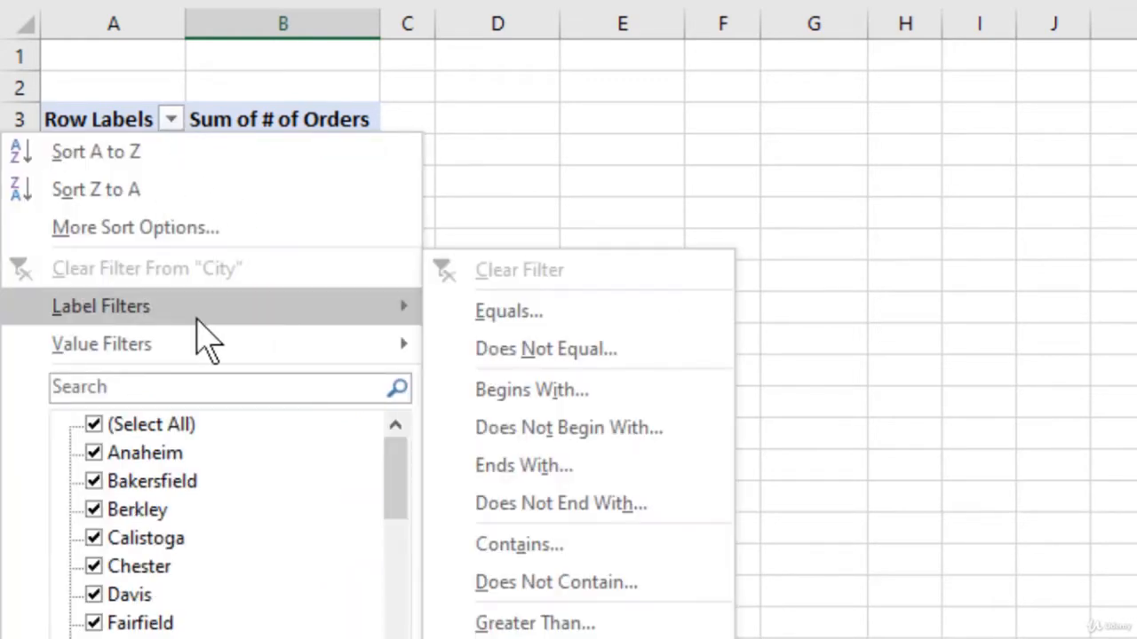
{"action": "left_click", "coordinate": [551, 390]}
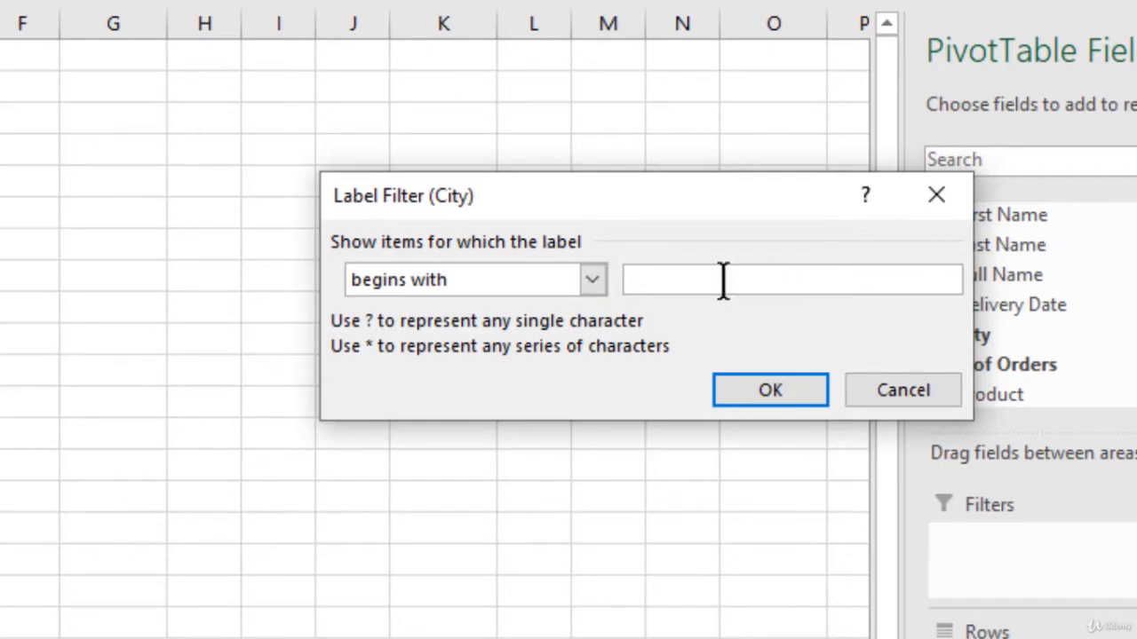
{"action": "type", "text": "*beach"}
{"action": "key", "text": "Return"}
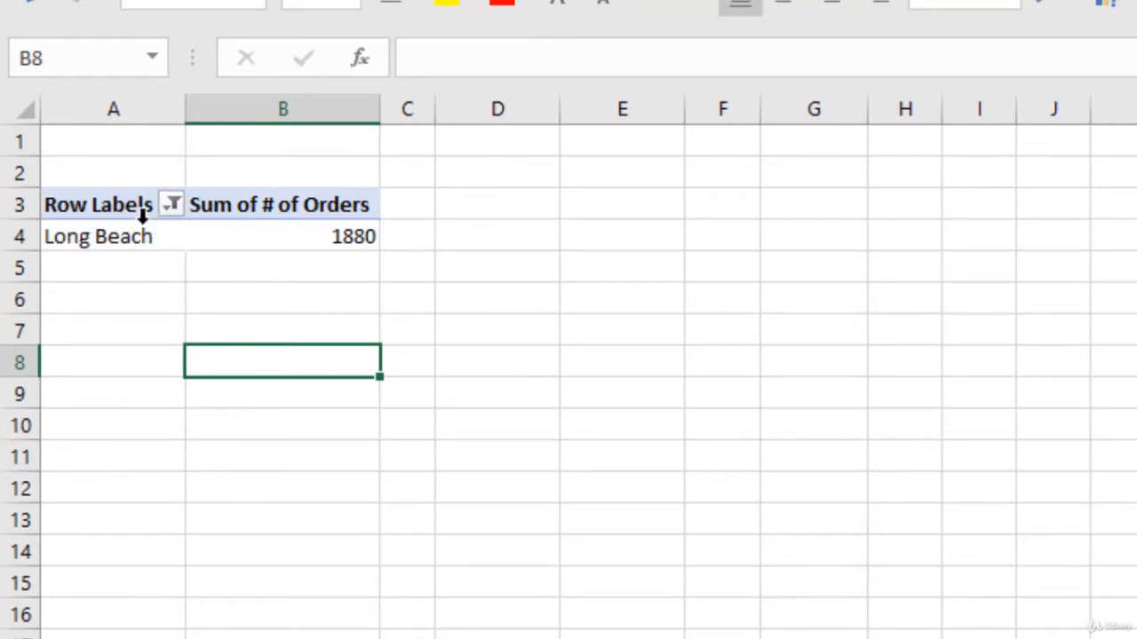
Clear the City filter and apply a label filter for cities that end with "baker*"
{"action": "left_click", "coordinate": [171, 205]}
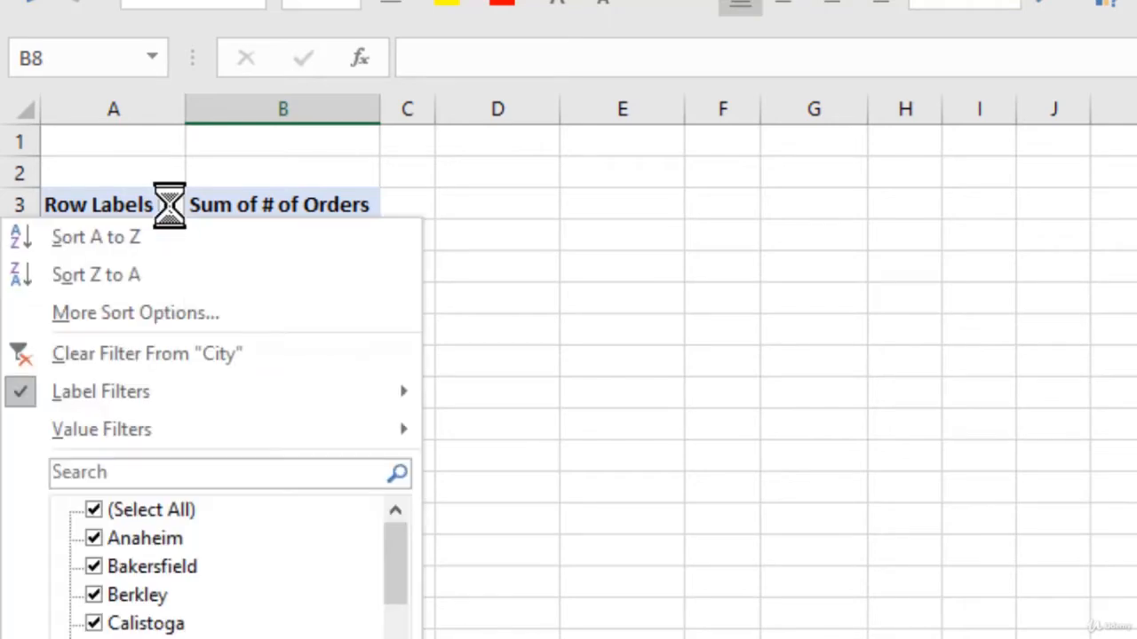
{"action": "left_click", "coordinate": [158, 353]}
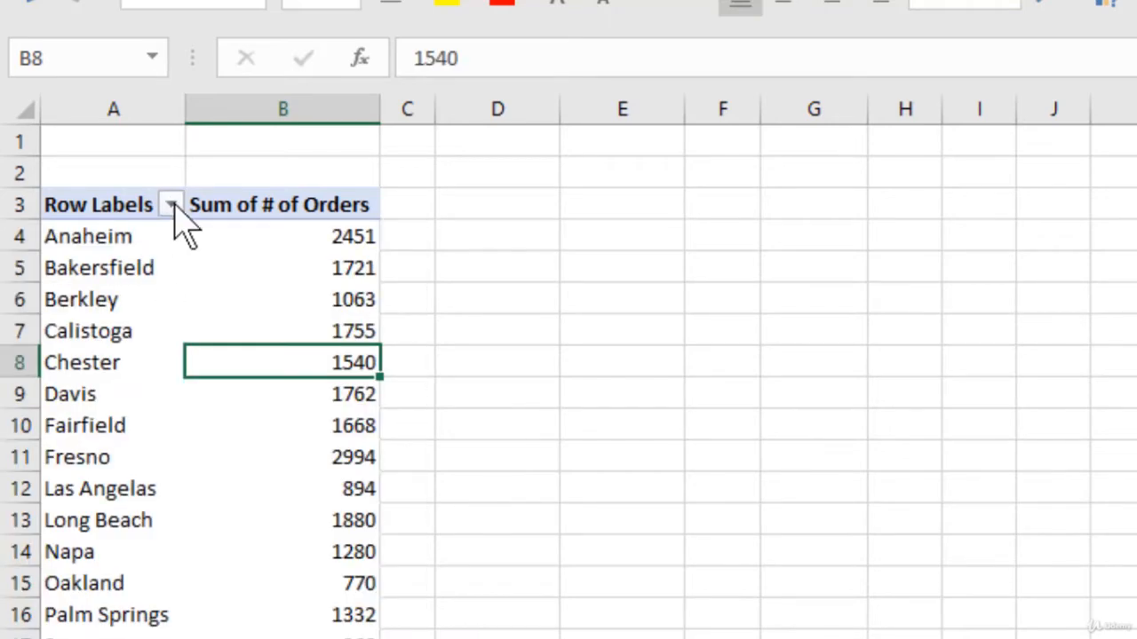
{"action": "left_click", "coordinate": [171, 205]}
{"action": "mouse_move", "coordinate": [193, 391]}
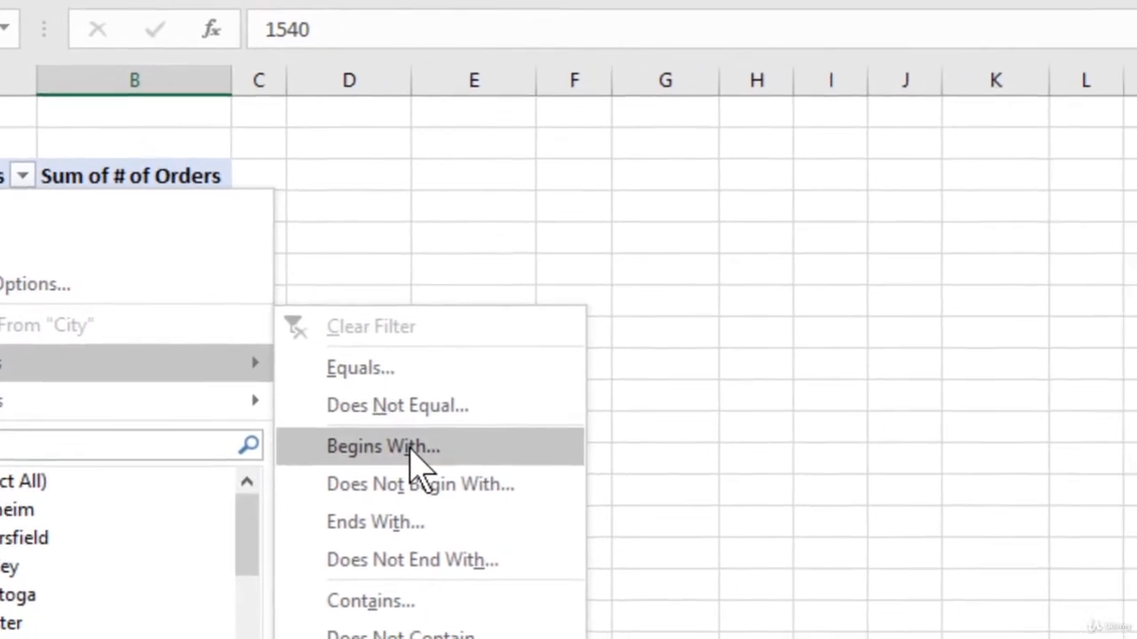
{"action": "left_click", "coordinate": [568, 509]}
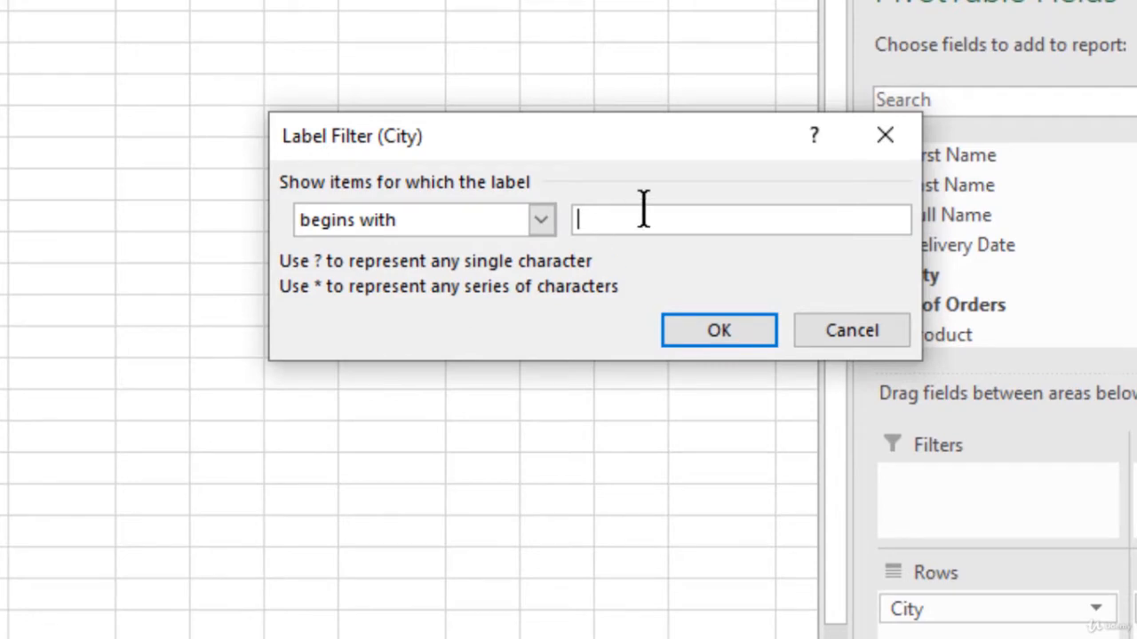
{"action": "left_click", "coordinate": [539, 220]}
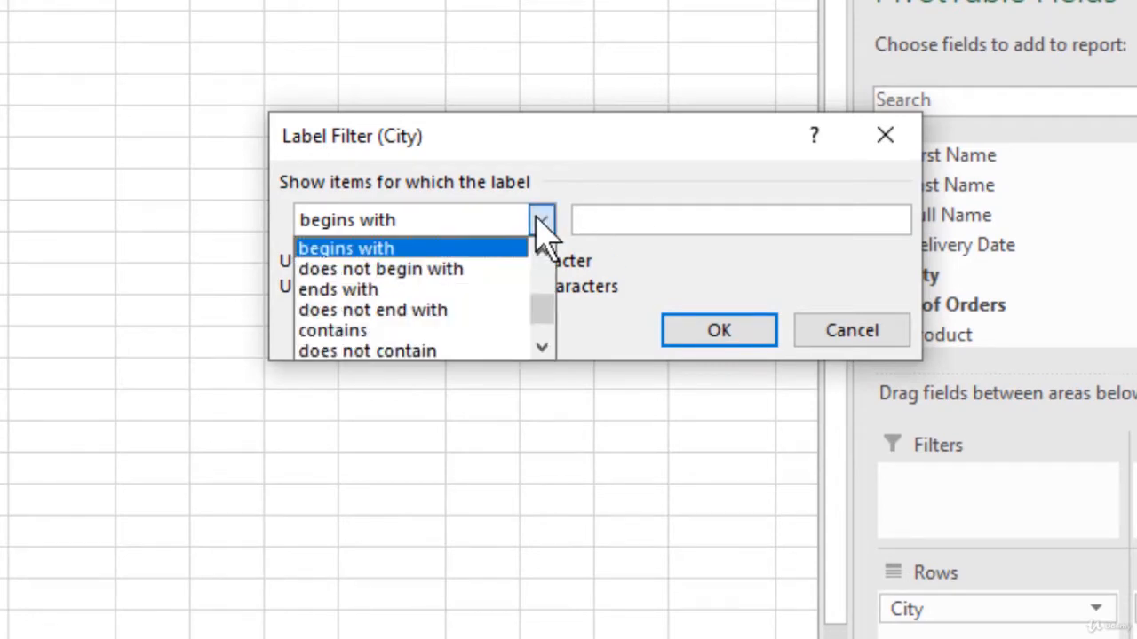
{"action": "left_click", "coordinate": [444, 289]}
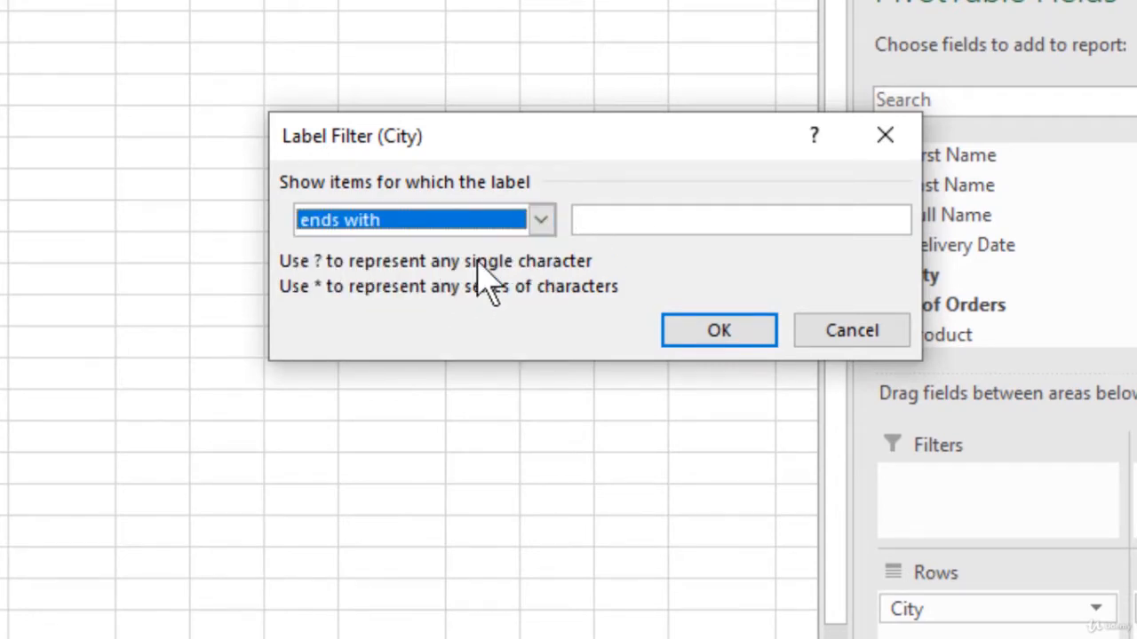
{"action": "left_click", "coordinate": [675, 216]}
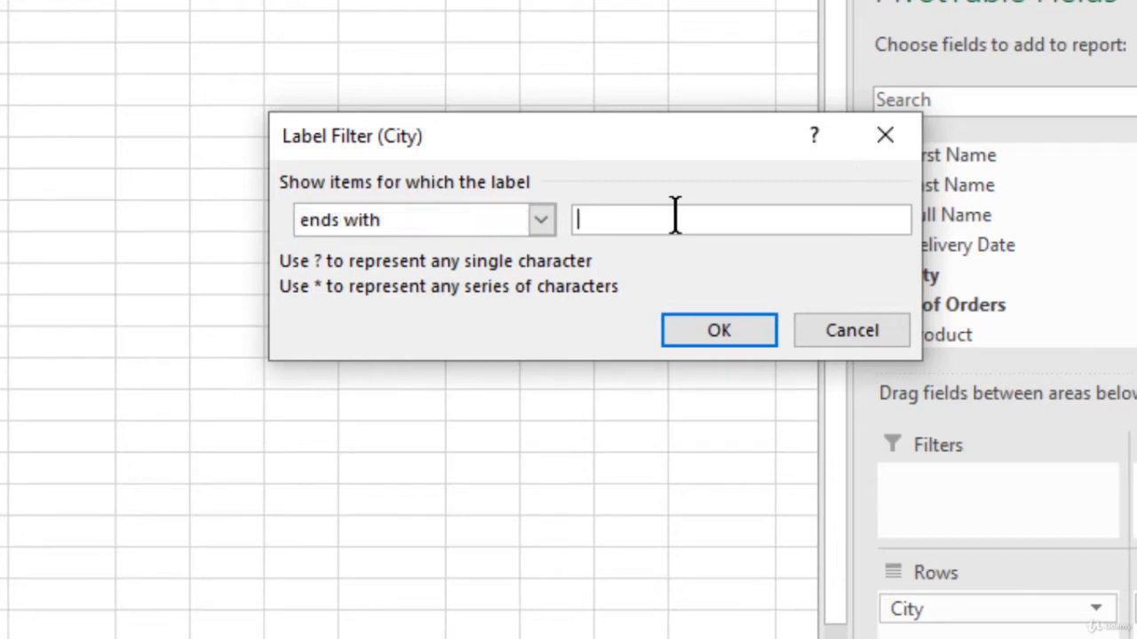
{"action": "type", "text": "baker*"}
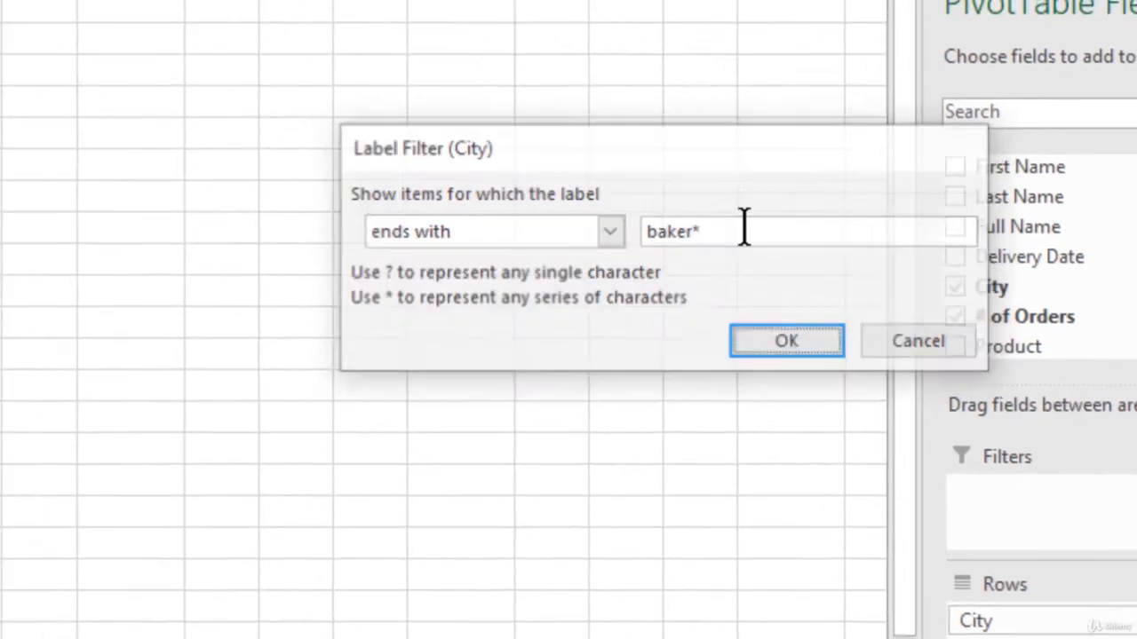
{"action": "key", "text": "Return"}
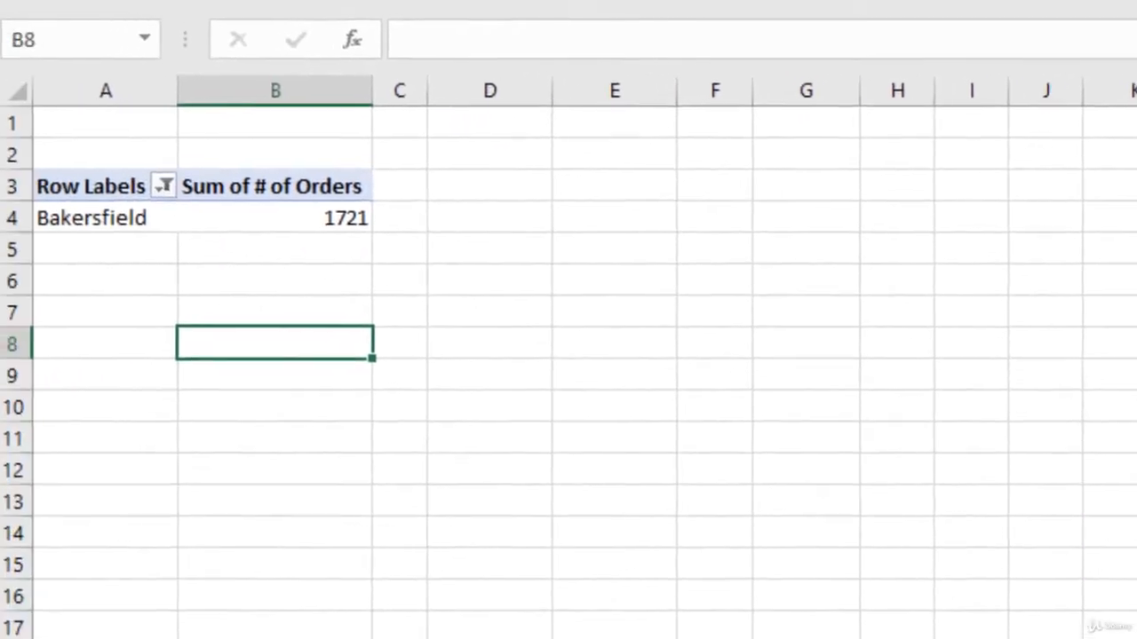
Clear the City label filter and apply a value filter for cities whose Sum of # of Orders is greater than 1500
{"action": "left_click", "coordinate": [177, 190]}
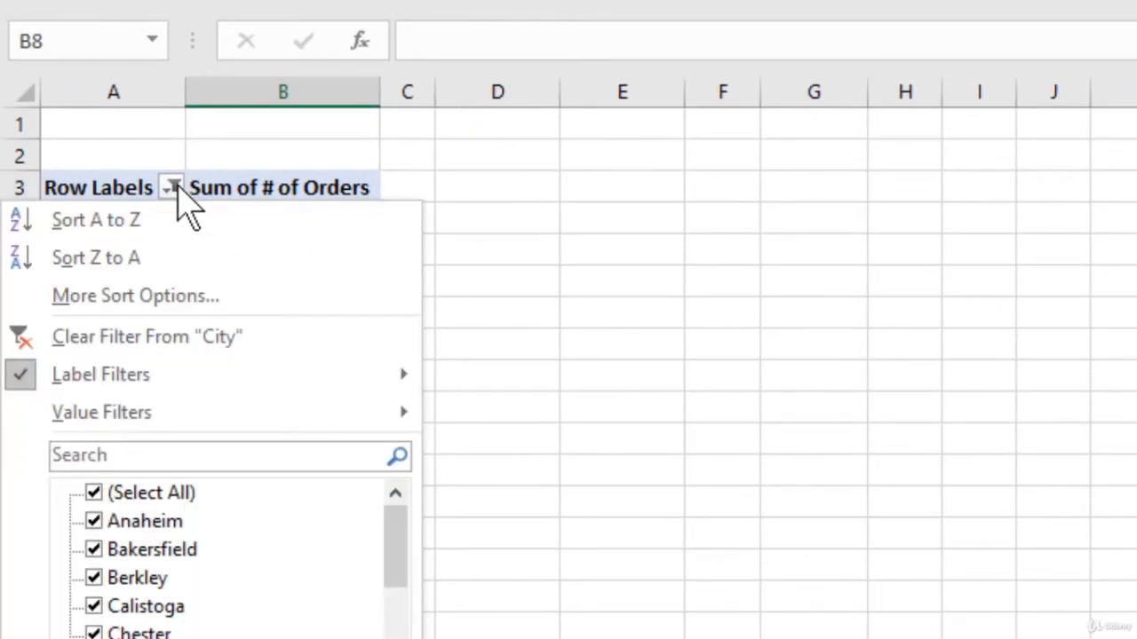
{"action": "left_click", "coordinate": [178, 341]}
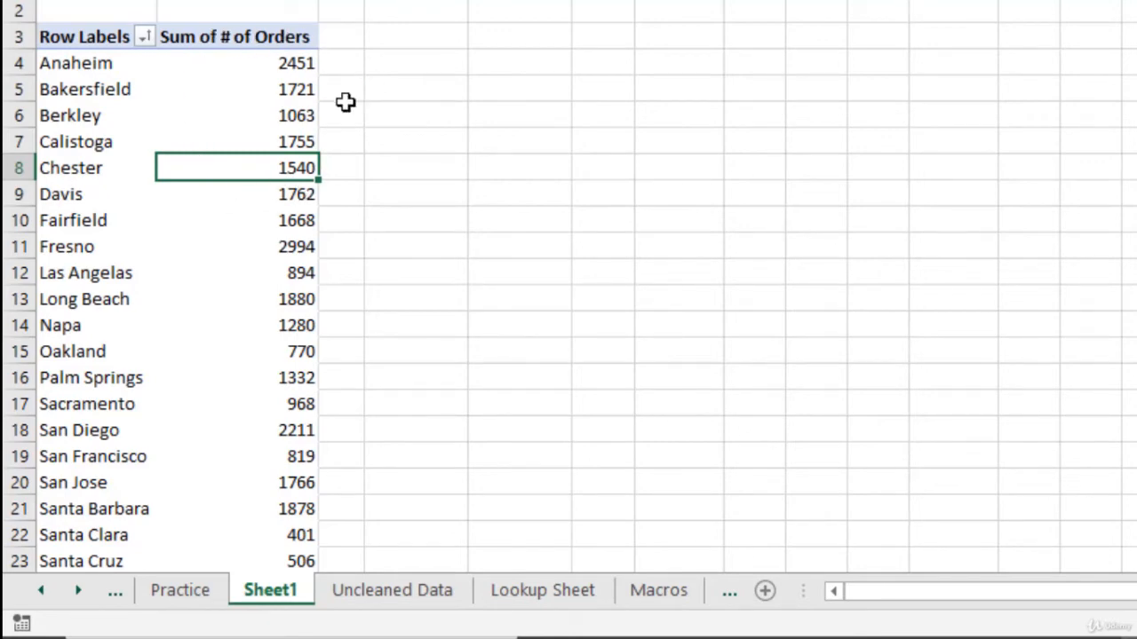
{"action": "left_click", "coordinate": [143, 39]}
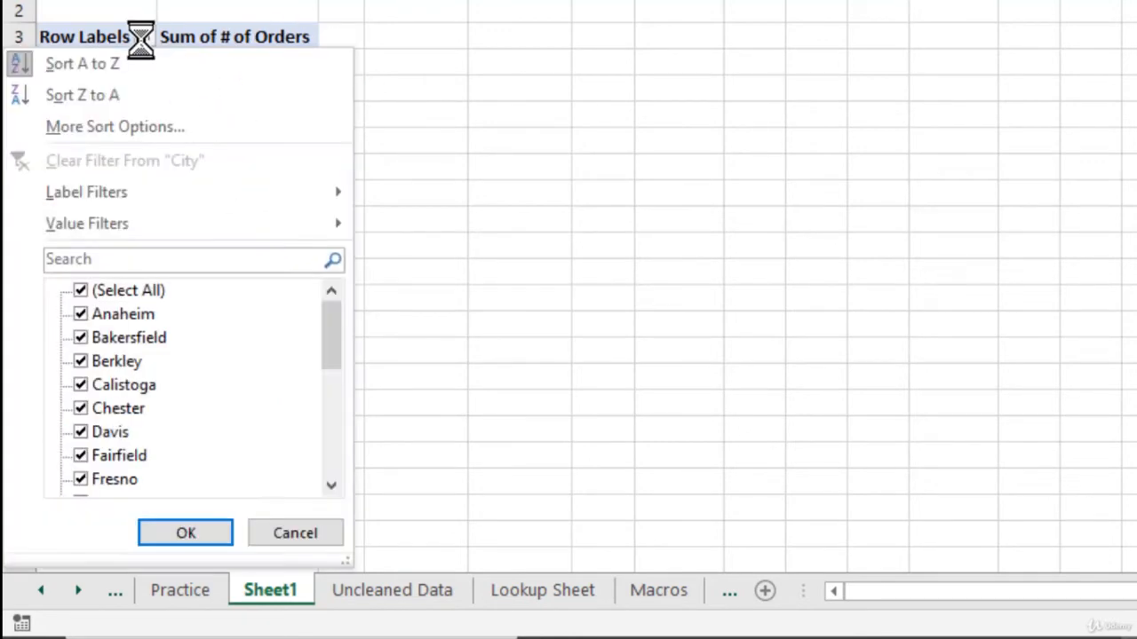
{"action": "mouse_move", "coordinate": [195, 224]}
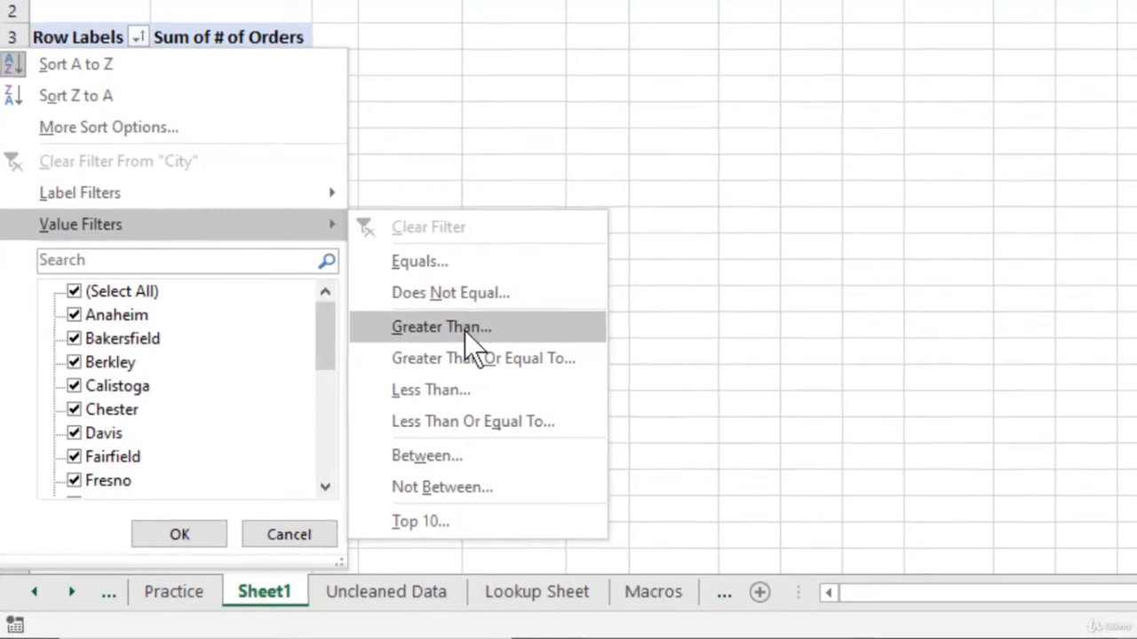
{"action": "left_click", "coordinate": [465, 329]}
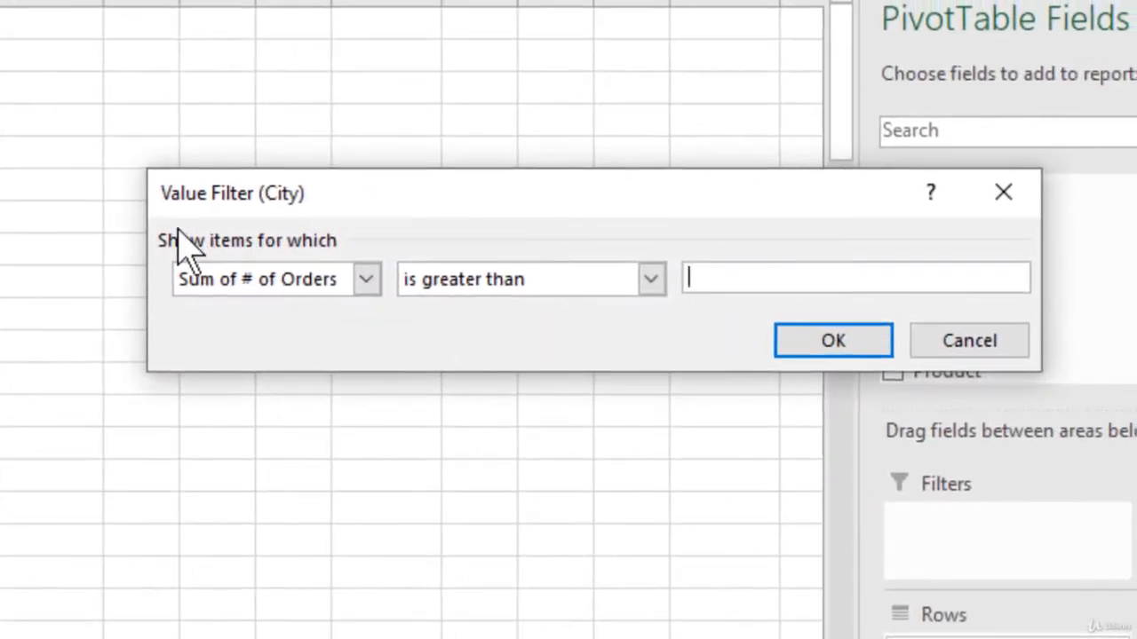
{"action": "left_click", "coordinate": [365, 278]}
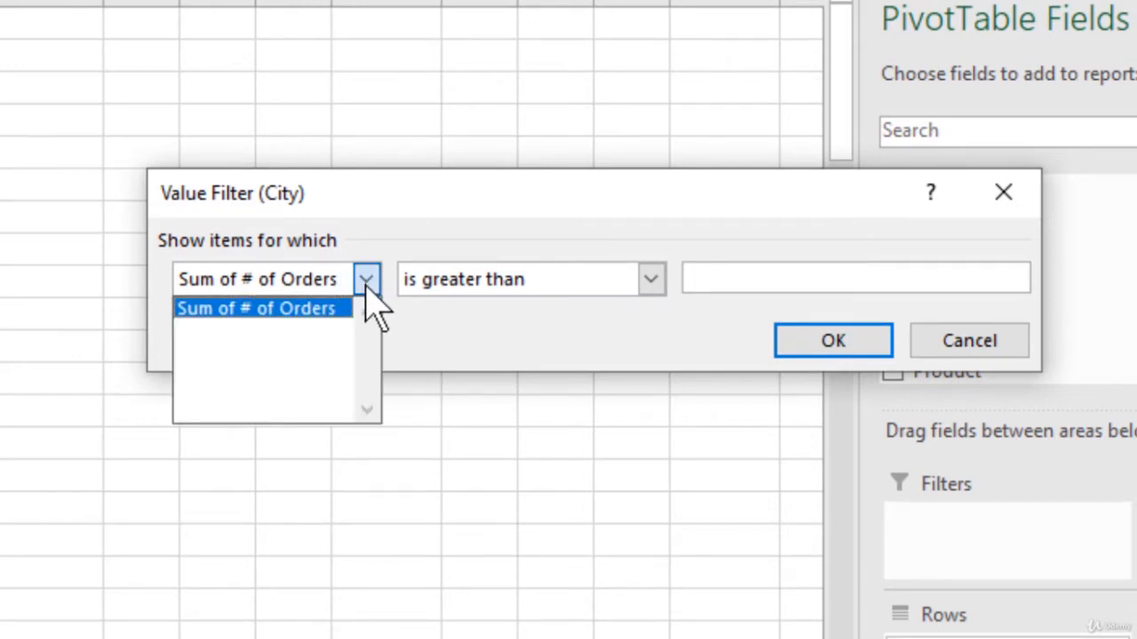
{"action": "left_click", "coordinate": [627, 254]}
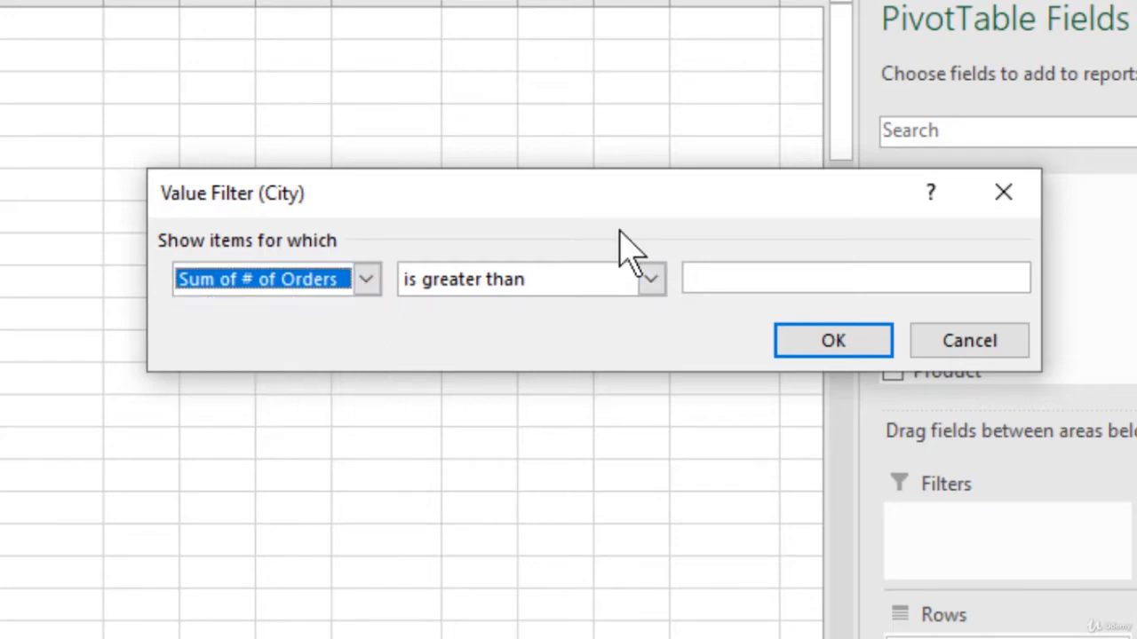
{"action": "left_click", "coordinate": [723, 278]}
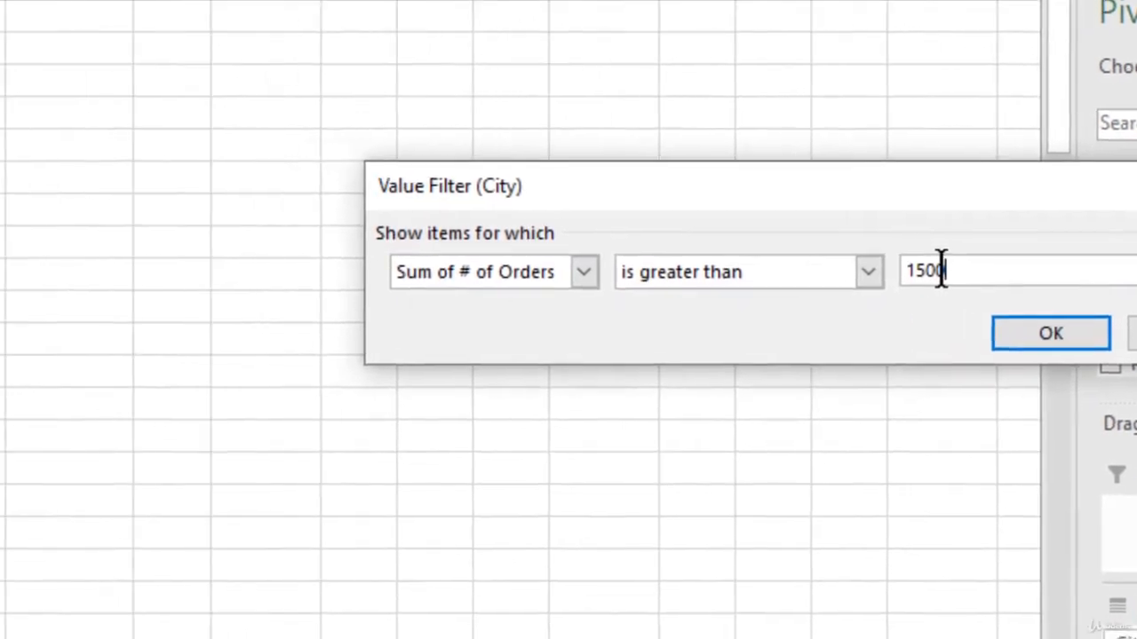
{"action": "key", "text": "Return"}
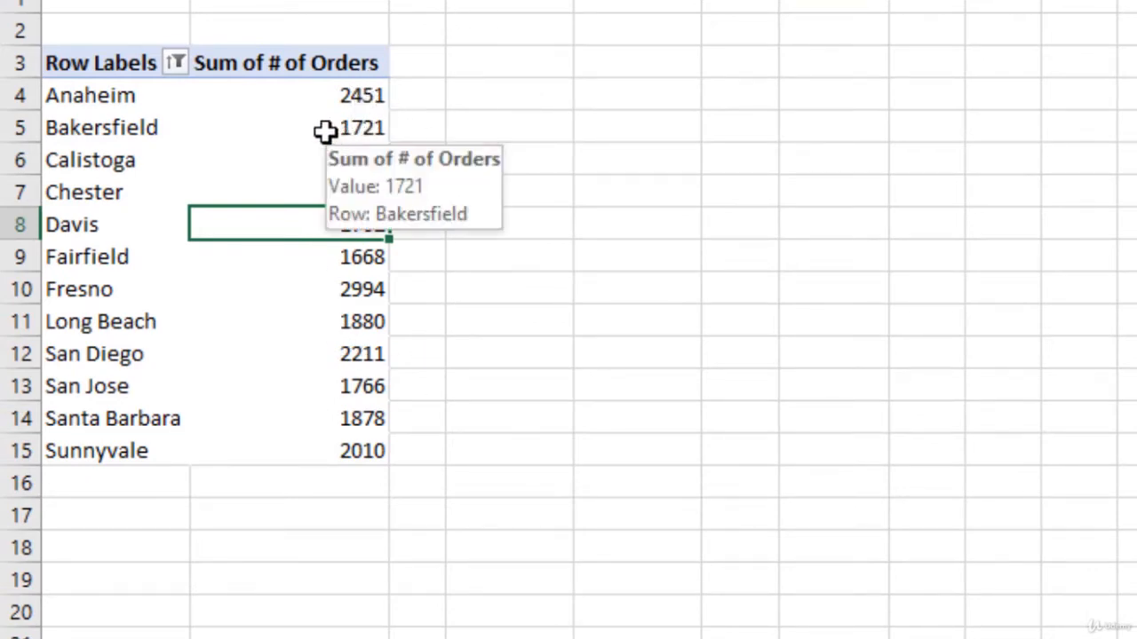
Clear the value filter from the pivot table's City rows
{"action": "left_click", "coordinate": [171, 55]}
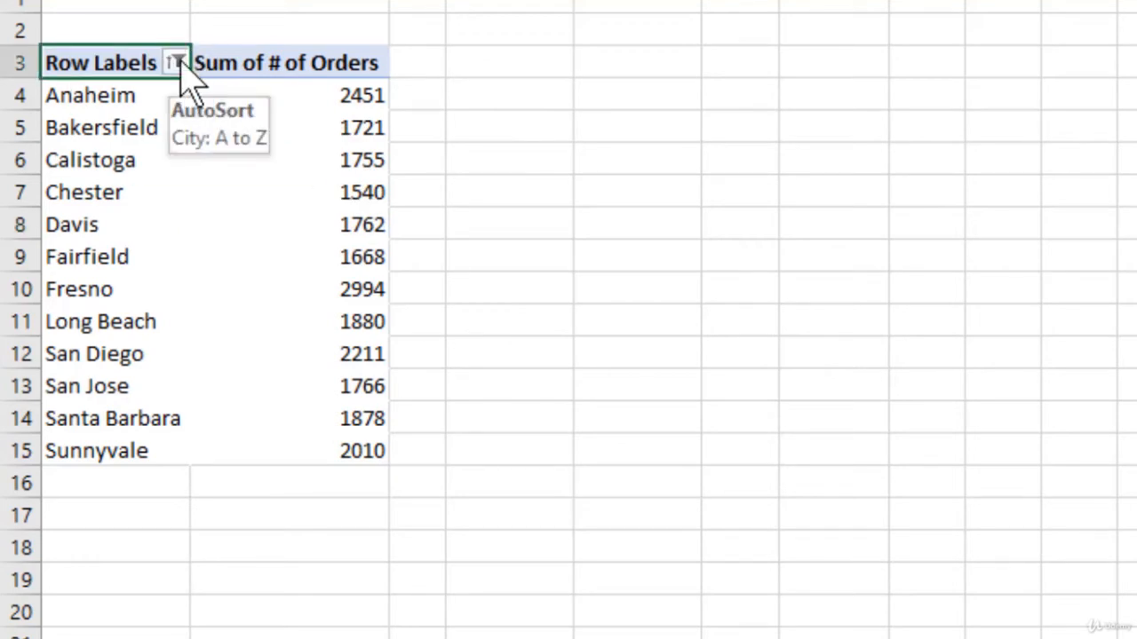
{"action": "left_click", "coordinate": [178, 62]}
{"action": "mouse_move", "coordinate": [210, 288]}
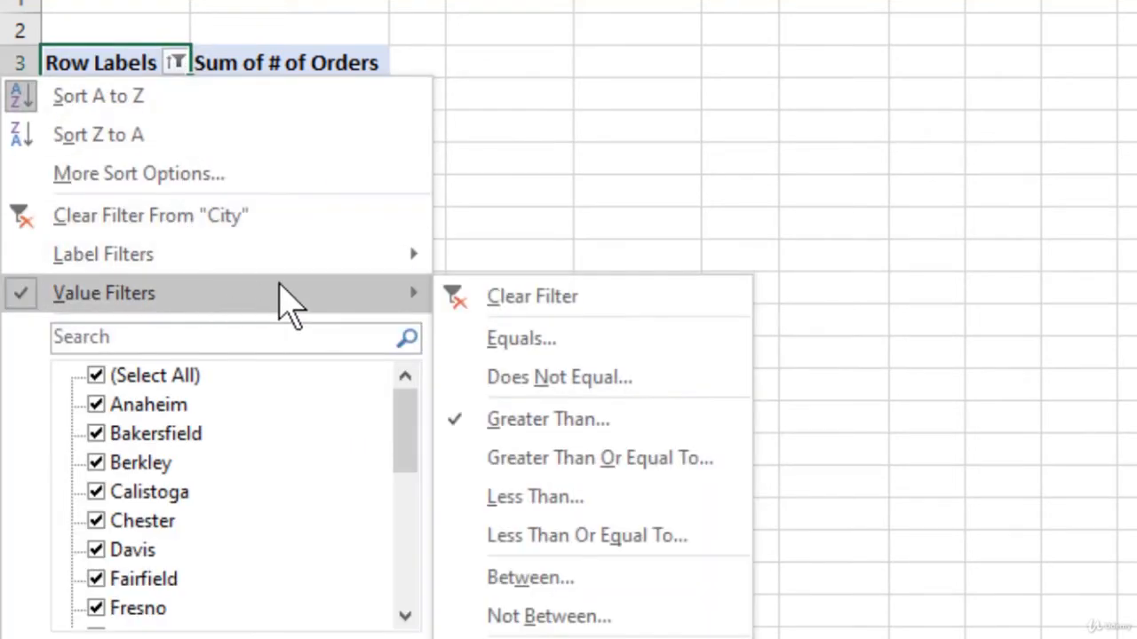
{"action": "left_click", "coordinate": [258, 215]}
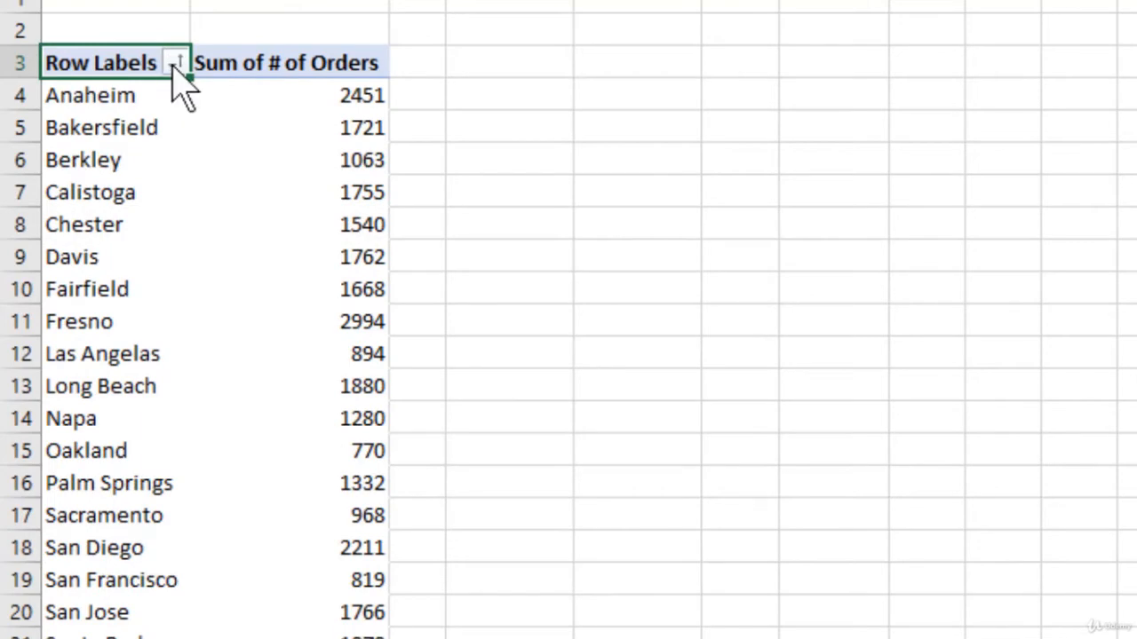
{"action": "left_click", "coordinate": [174, 65]}
{"action": "key", "text": "Escape"}
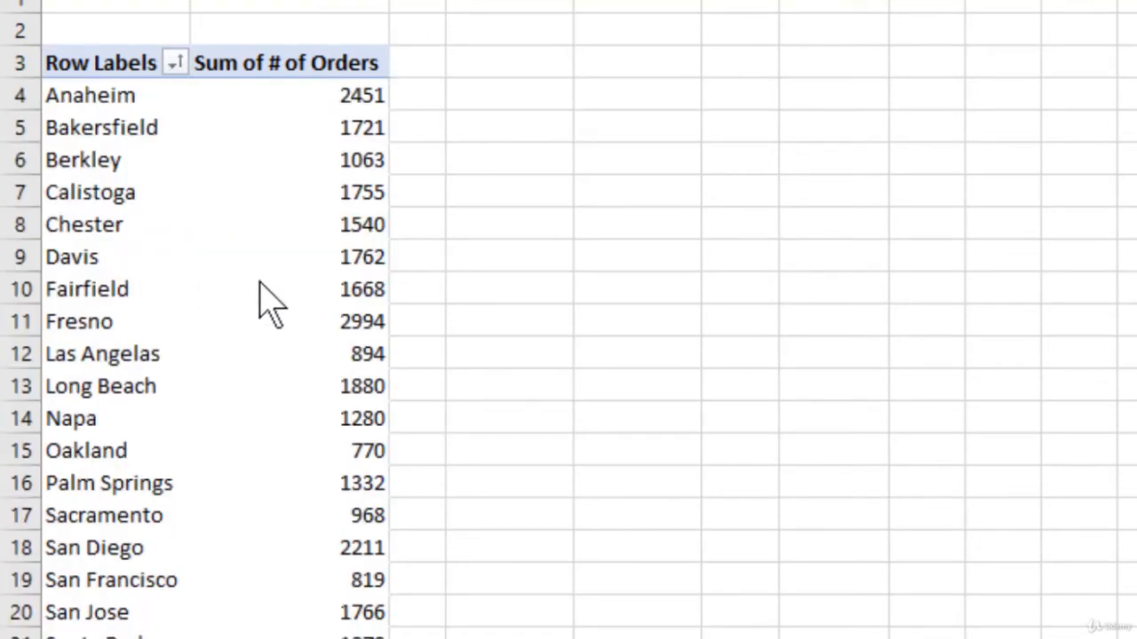
Apply a value filter to the City rows for Sum of # of Orders greater than 1721
{"action": "left_click", "coordinate": [170, 74]}
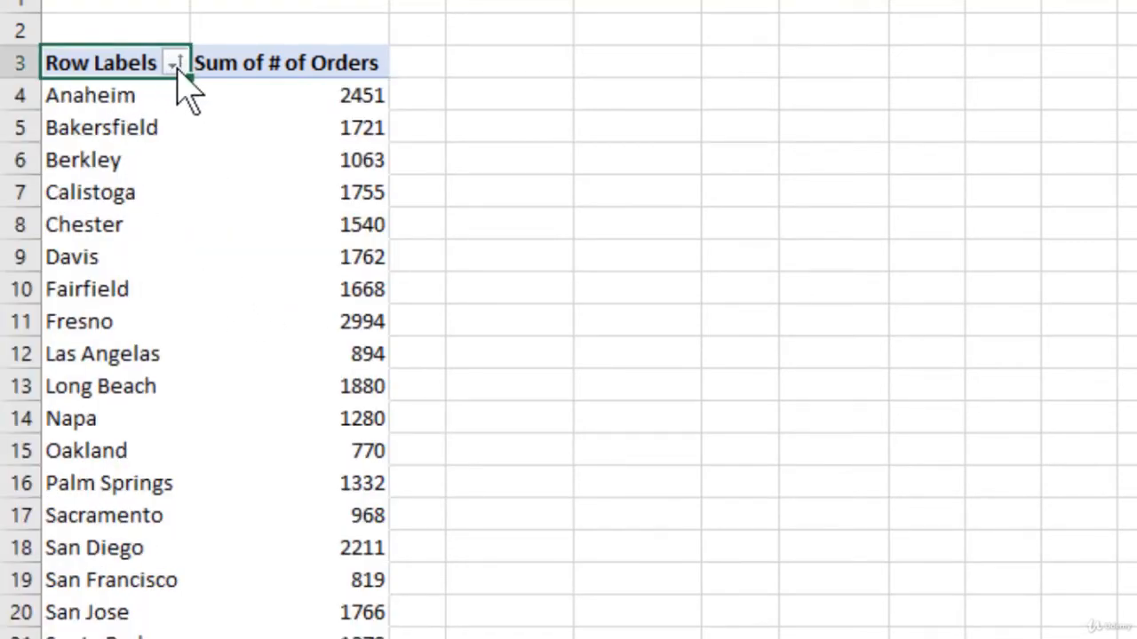
{"action": "left_click", "coordinate": [180, 66]}
{"action": "mouse_move", "coordinate": [201, 289]}
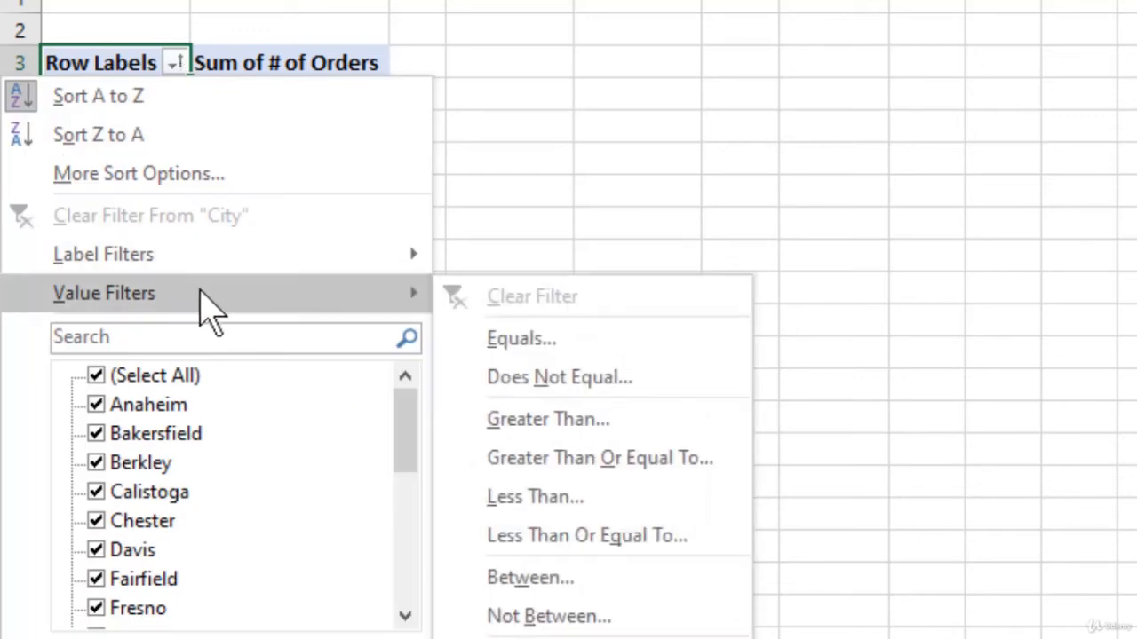
{"action": "left_click", "coordinate": [576, 423]}
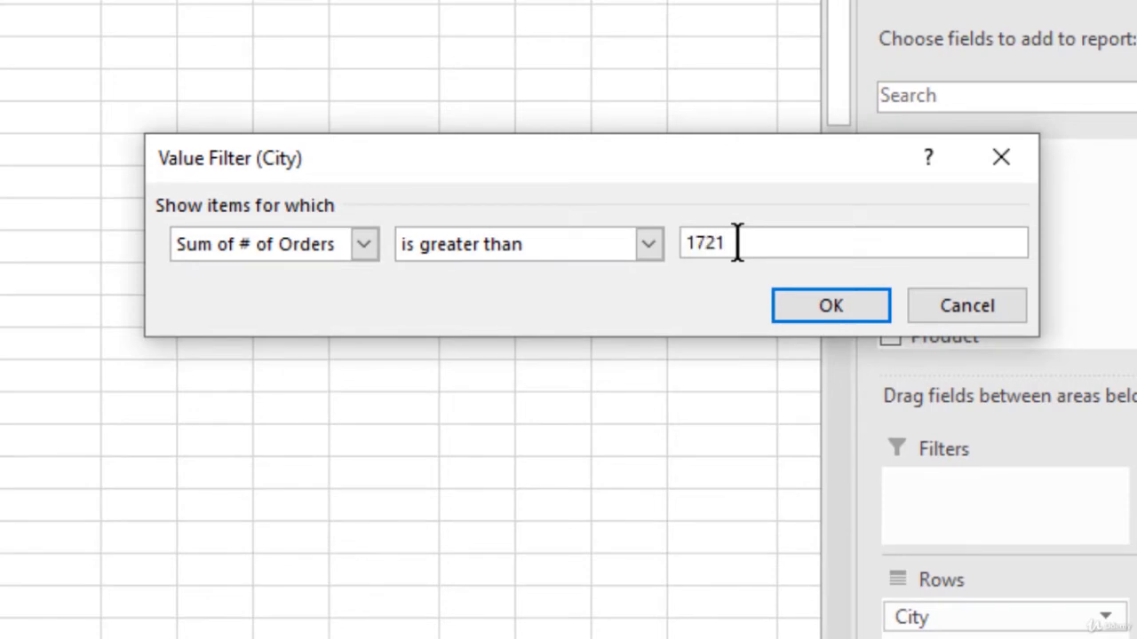
{"action": "type", "text": "1721"}
{"action": "key", "text": "Return"}
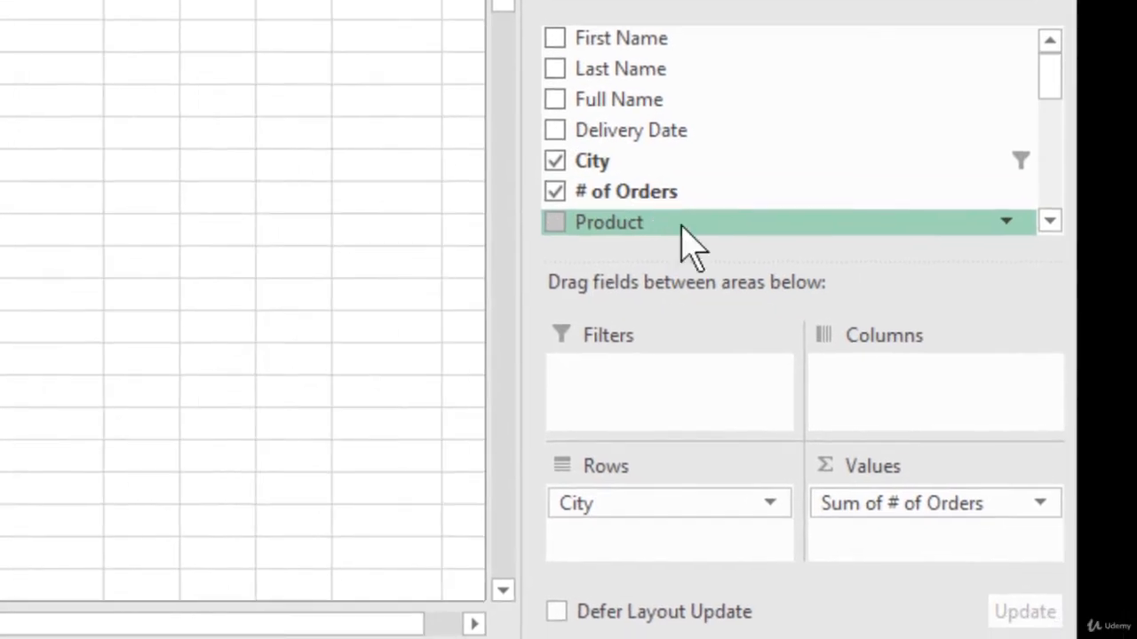
Add the Product field to the pivot table's values and change the City value filter's condition to is greater than or equal to
{"action": "left_click_drag", "start_coordinate": [682, 226], "coordinate": [916, 527]}
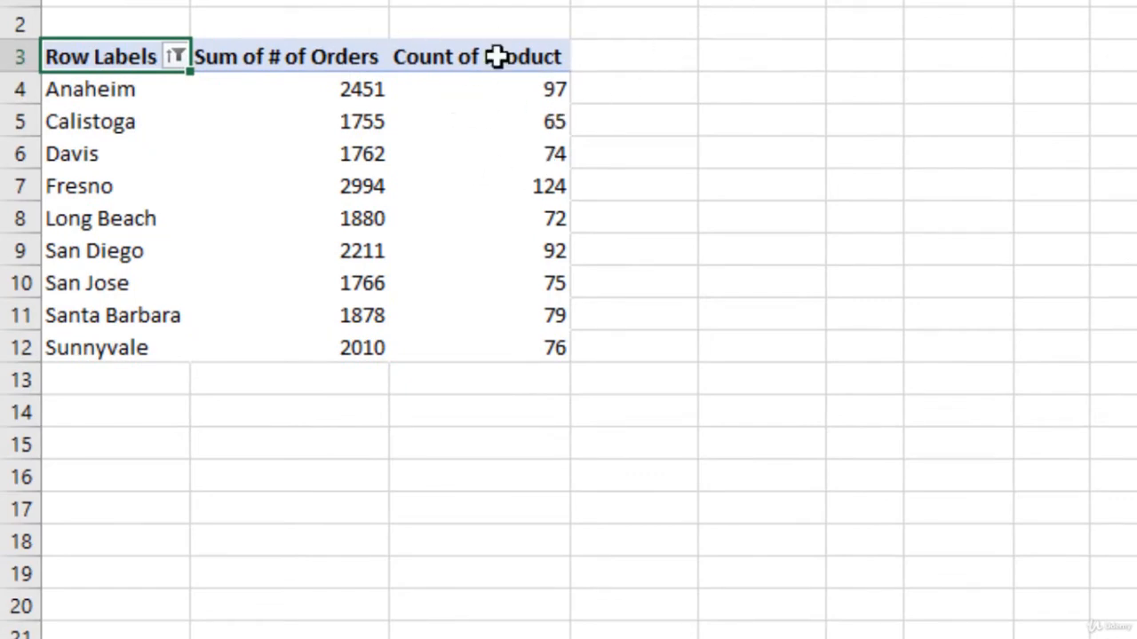
{"action": "left_click", "coordinate": [176, 56]}
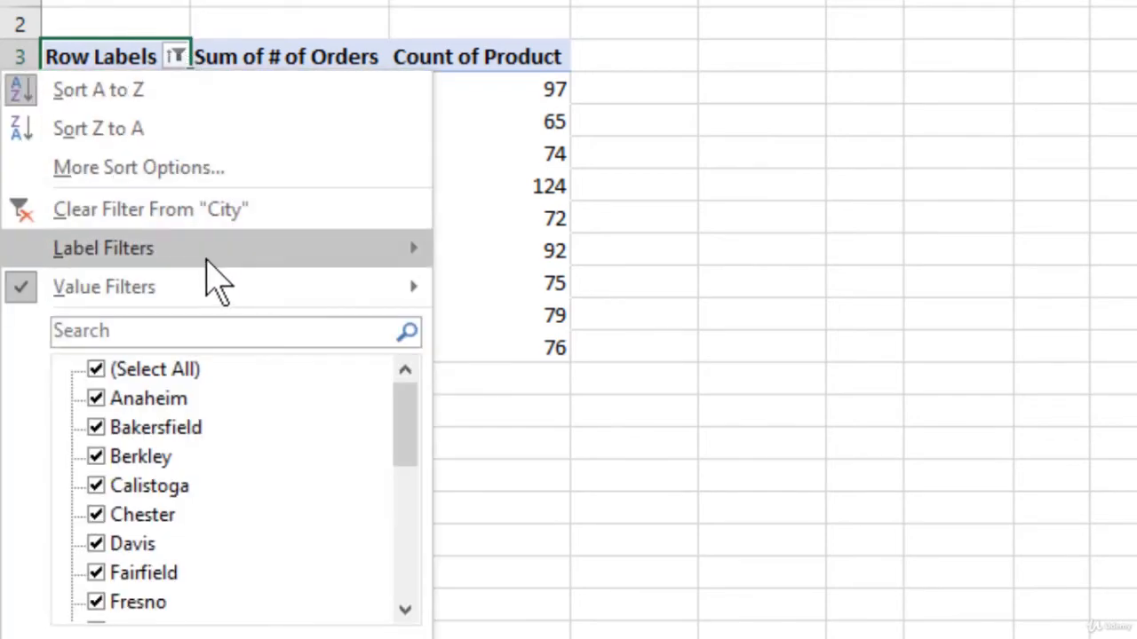
{"action": "mouse_move", "coordinate": [210, 305]}
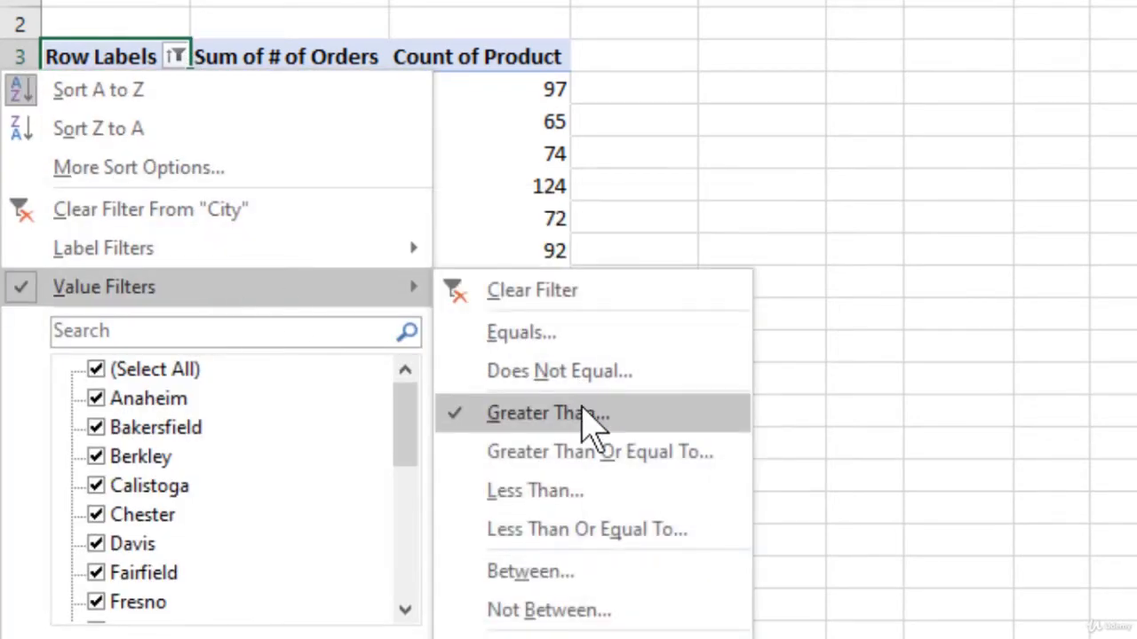
{"action": "left_click", "coordinate": [533, 413]}
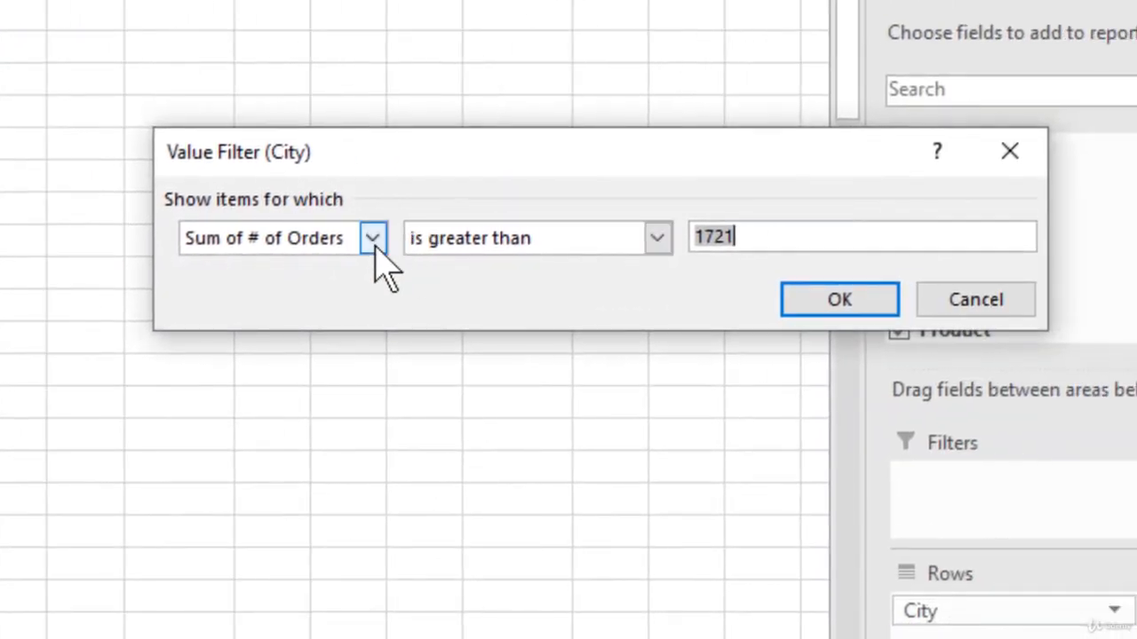
{"action": "left_click", "coordinate": [950, 240]}
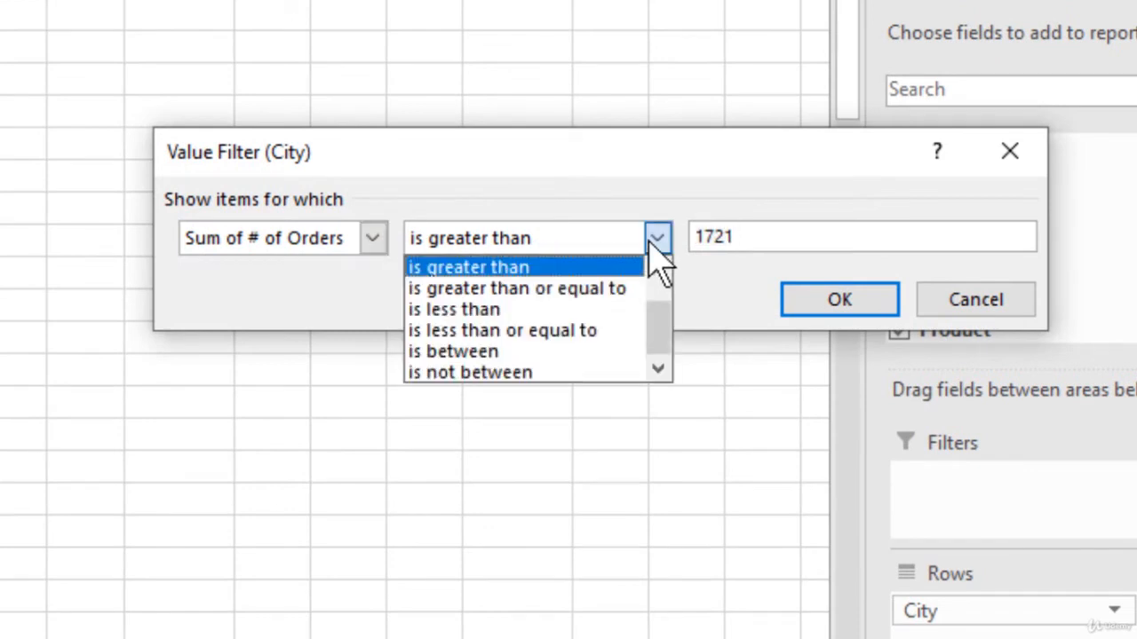
{"action": "left_click", "coordinate": [575, 291]}
Try Count of Product as the filter's basis, return to Sum of # of Orders, and apply the filter with a value of 80
{"action": "left_click", "coordinate": [378, 245]}
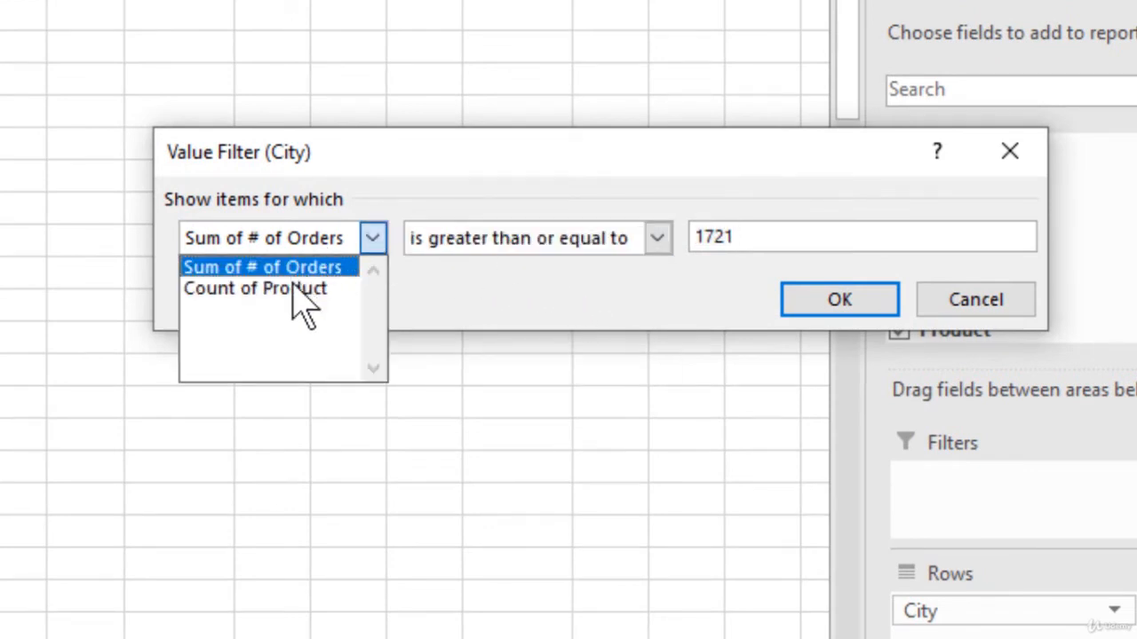
{"action": "left_click", "coordinate": [295, 293]}
{"action": "left_click", "coordinate": [373, 238]}
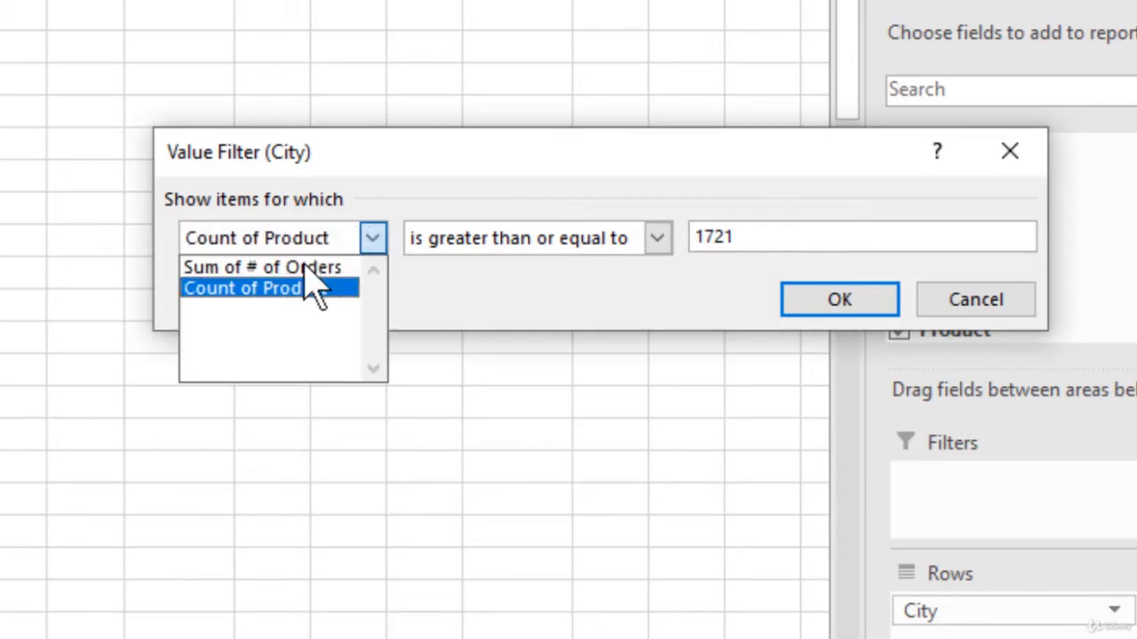
{"action": "left_click", "coordinate": [312, 265]}
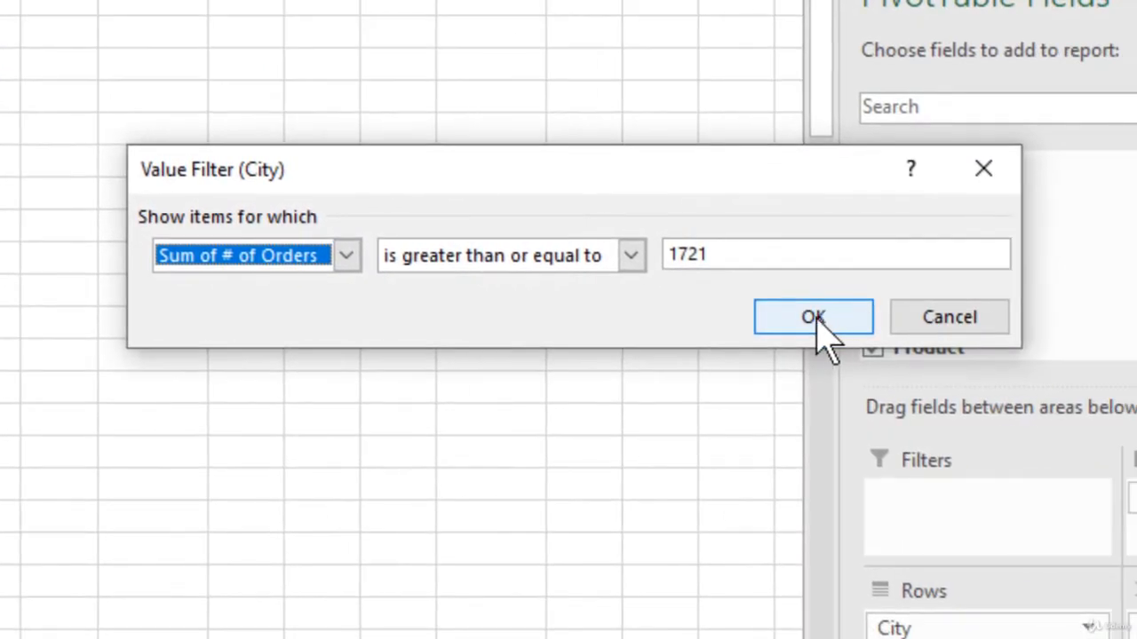
{"action": "left_click_drag", "start_coordinate": [721, 255], "coordinate": [511, 231]}
{"action": "type", "text": "50"}
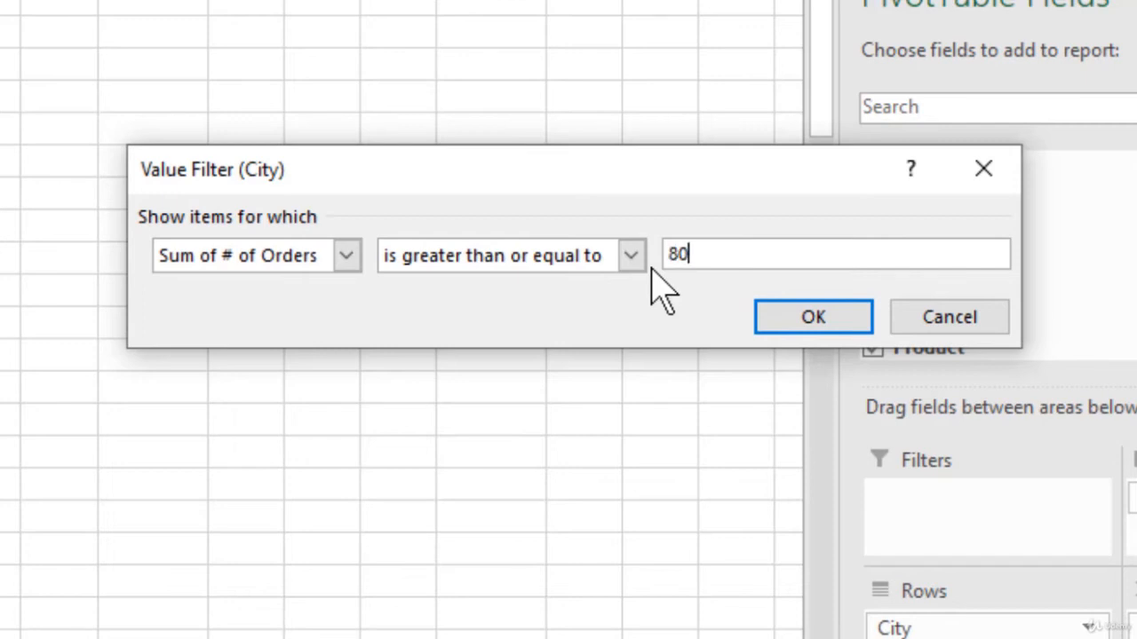
{"action": "key", "text": "Return"}
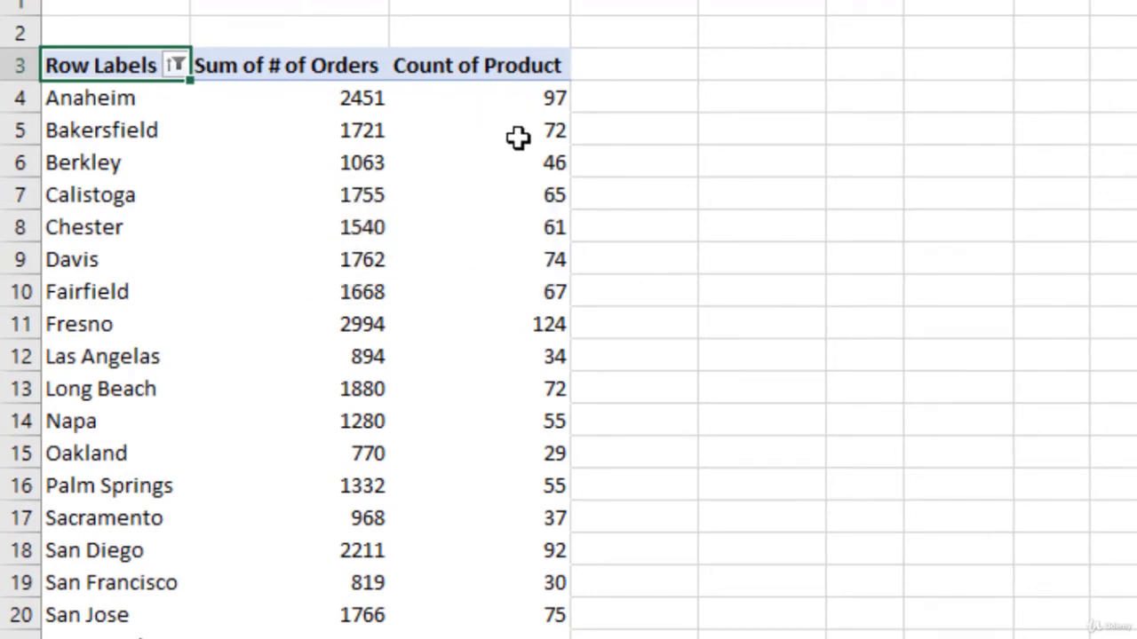
Apply a Top 10 filter to the City rows showing the top 5 items by Sum of # of Orders
{"action": "mouse_move", "coordinate": [518, 137]}
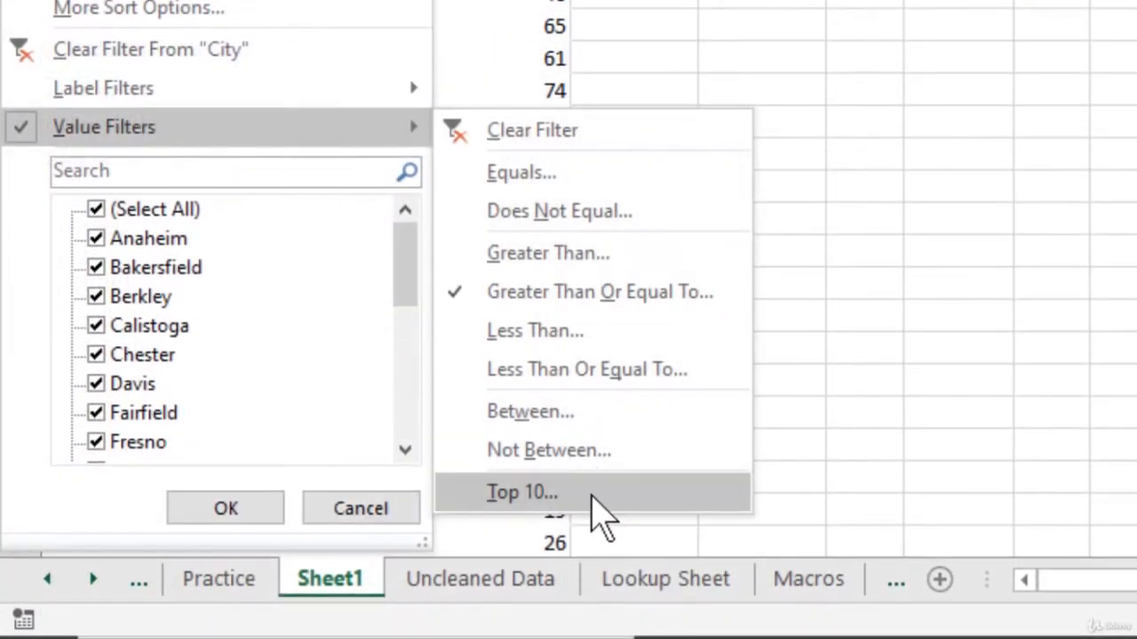
{"action": "left_click", "coordinate": [591, 494]}
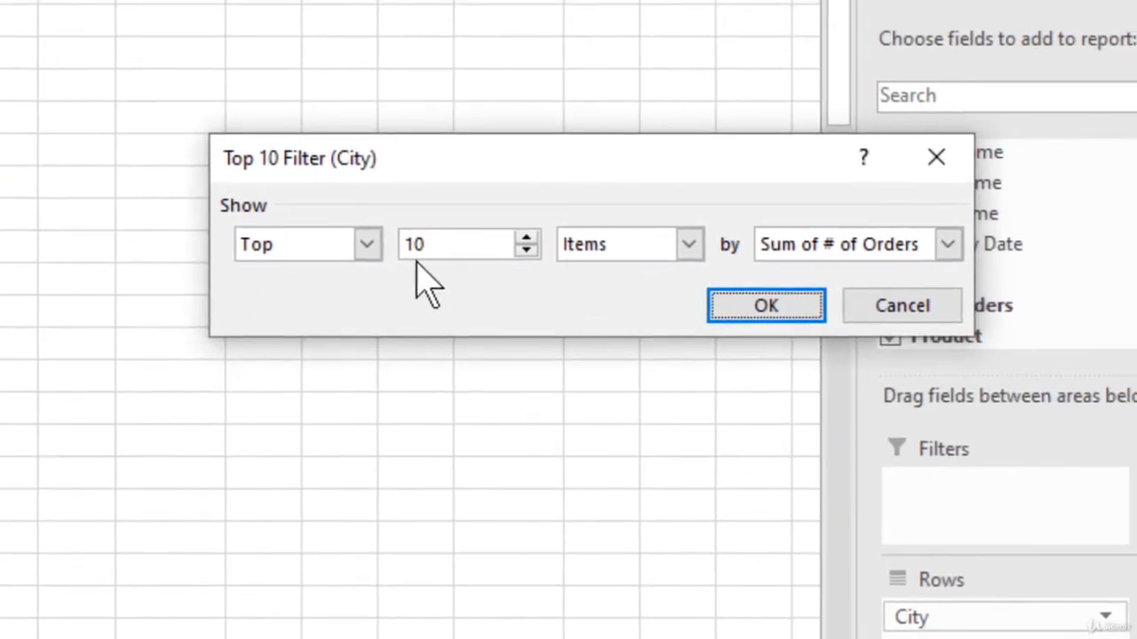
{"action": "left_click", "coordinate": [527, 250]}
{"action": "left_click", "coordinate": [526, 251]}
{"action": "left_click", "coordinate": [526, 250]}
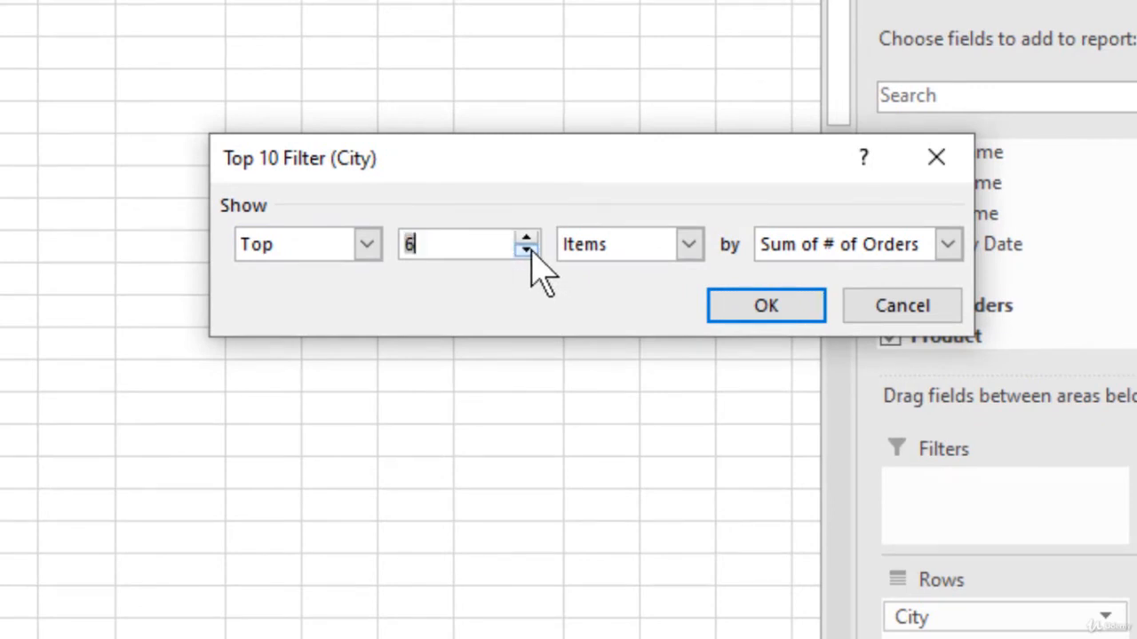
{"action": "left_click", "coordinate": [946, 246]}
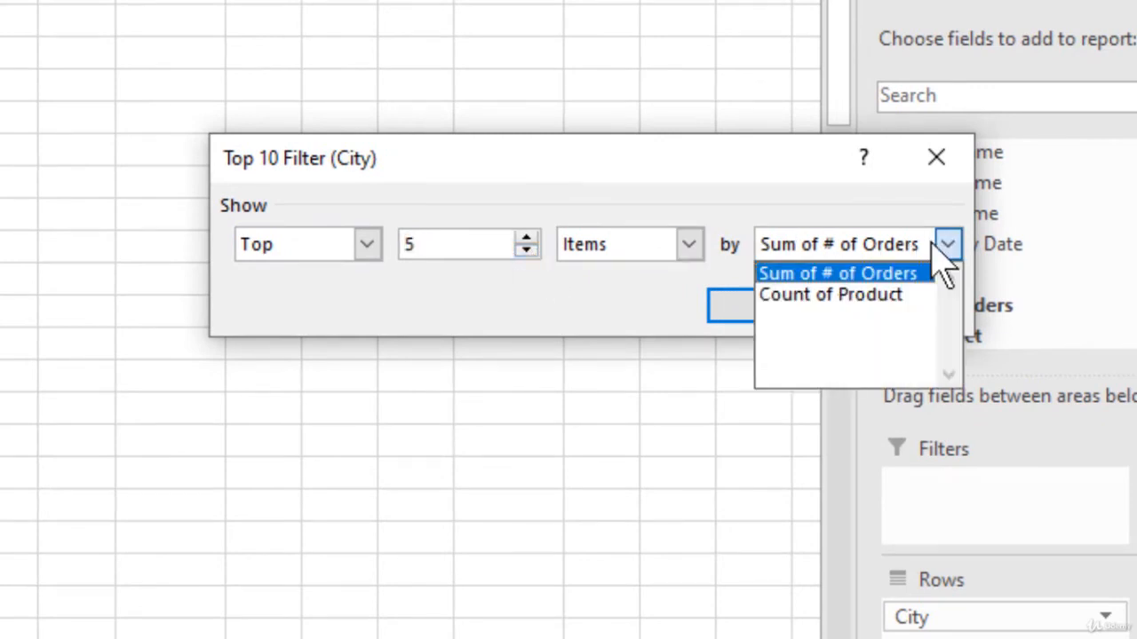
{"action": "left_click", "coordinate": [944, 270]}
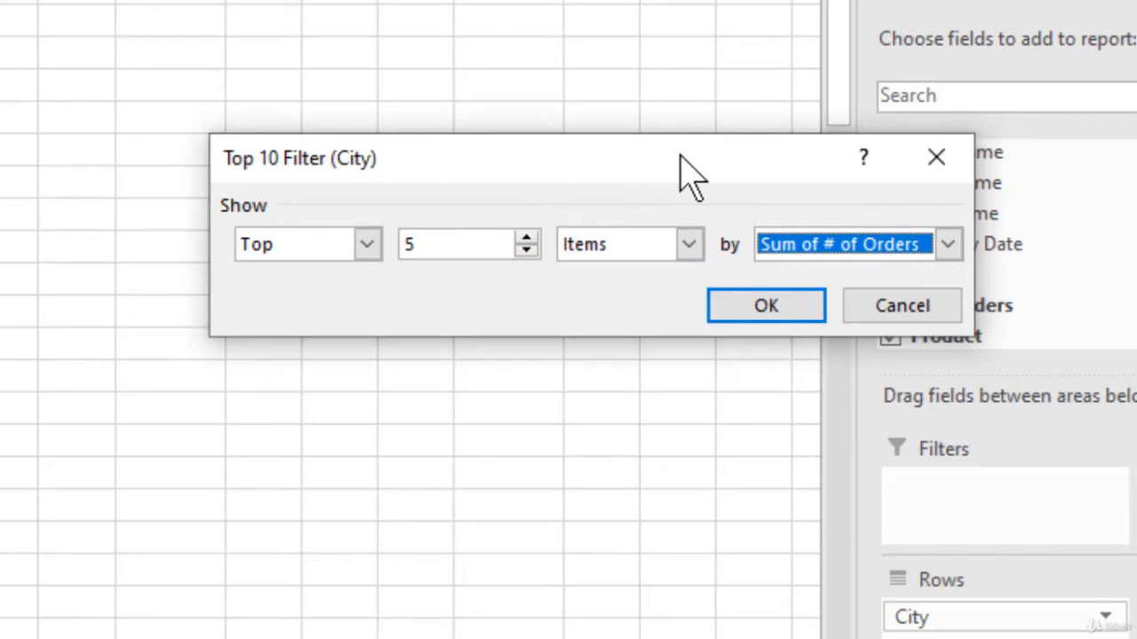
{"action": "left_click", "coordinate": [782, 309]}
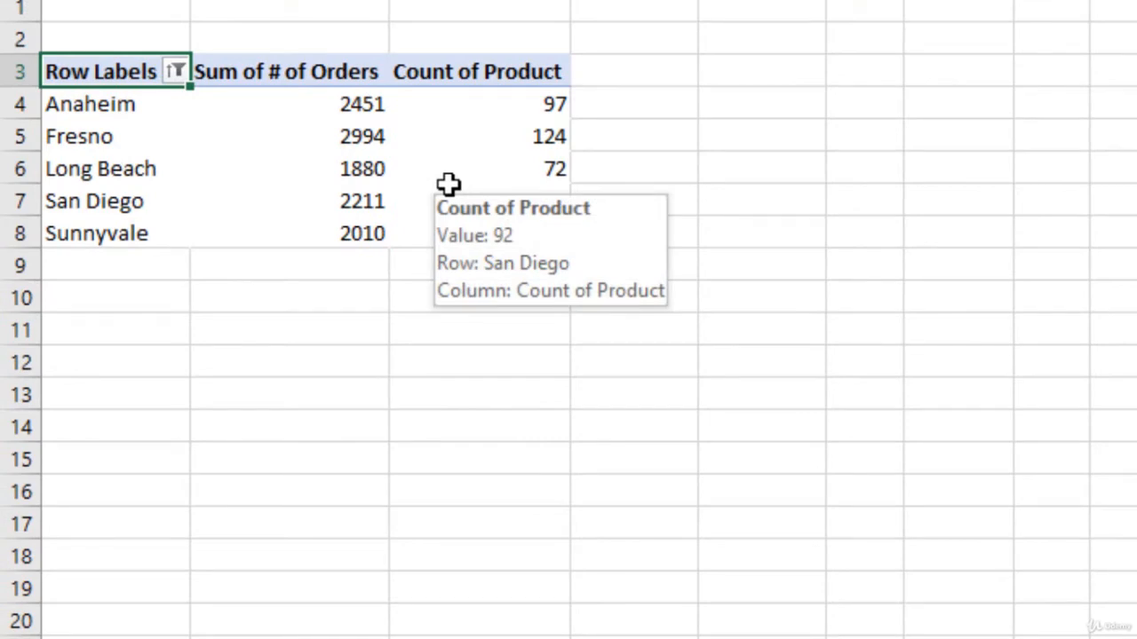
Apply a value filter to the City rows for Sum of # of Orders between 1500 and 2000
{"action": "left_click", "coordinate": [176, 73]}
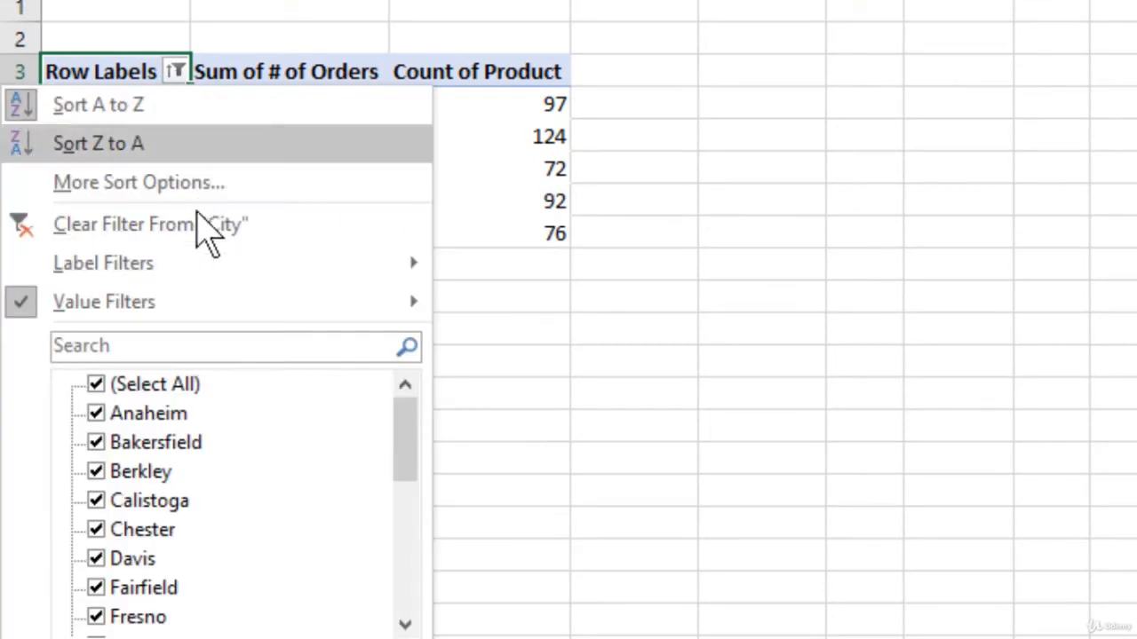
{"action": "mouse_move", "coordinate": [205, 302]}
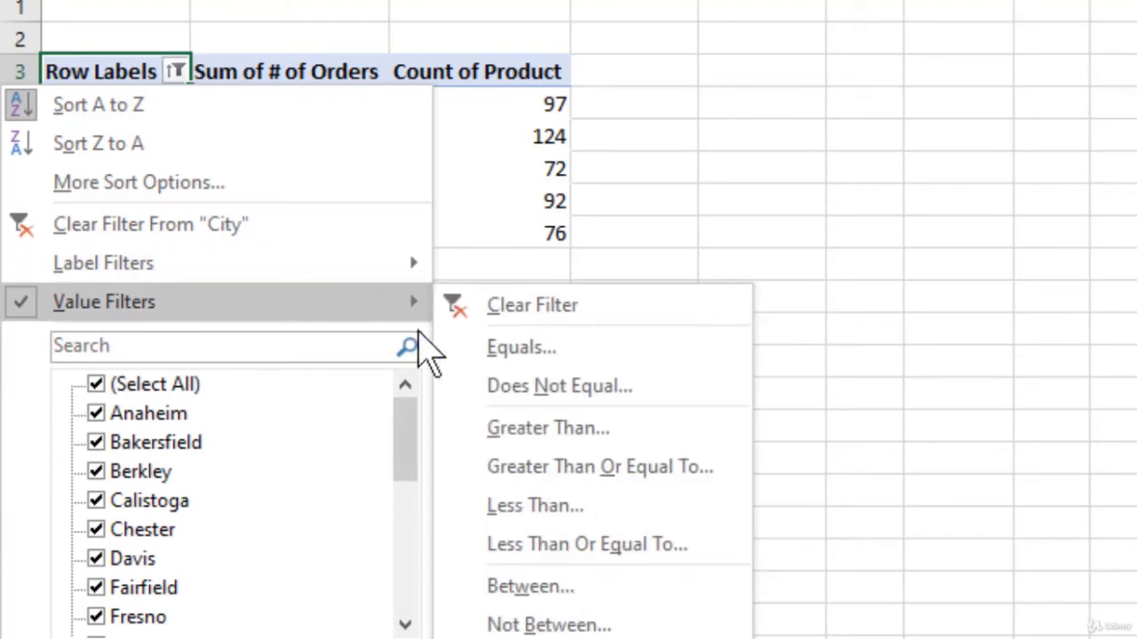
{"action": "left_click", "coordinate": [532, 588]}
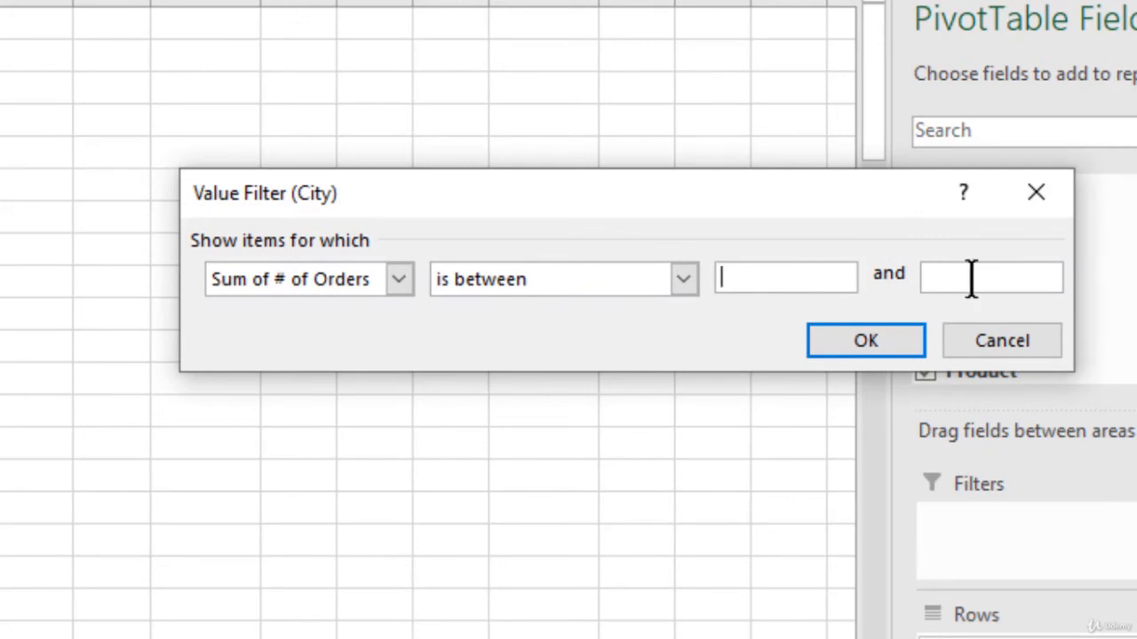
{"action": "left_click", "coordinate": [400, 277]}
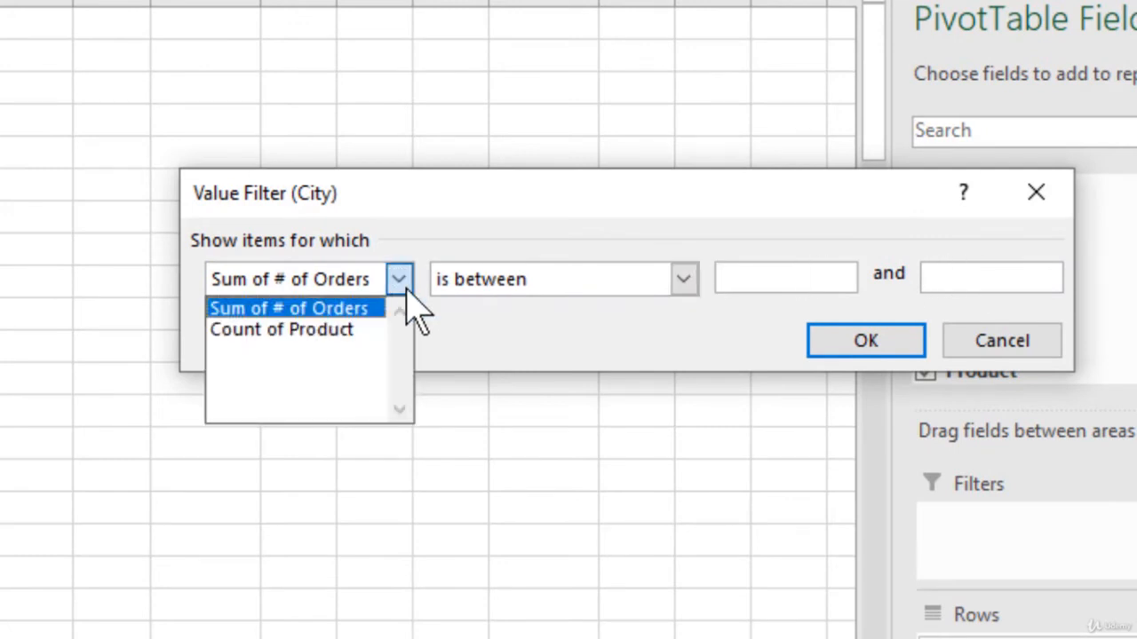
{"action": "left_click", "coordinate": [406, 293]}
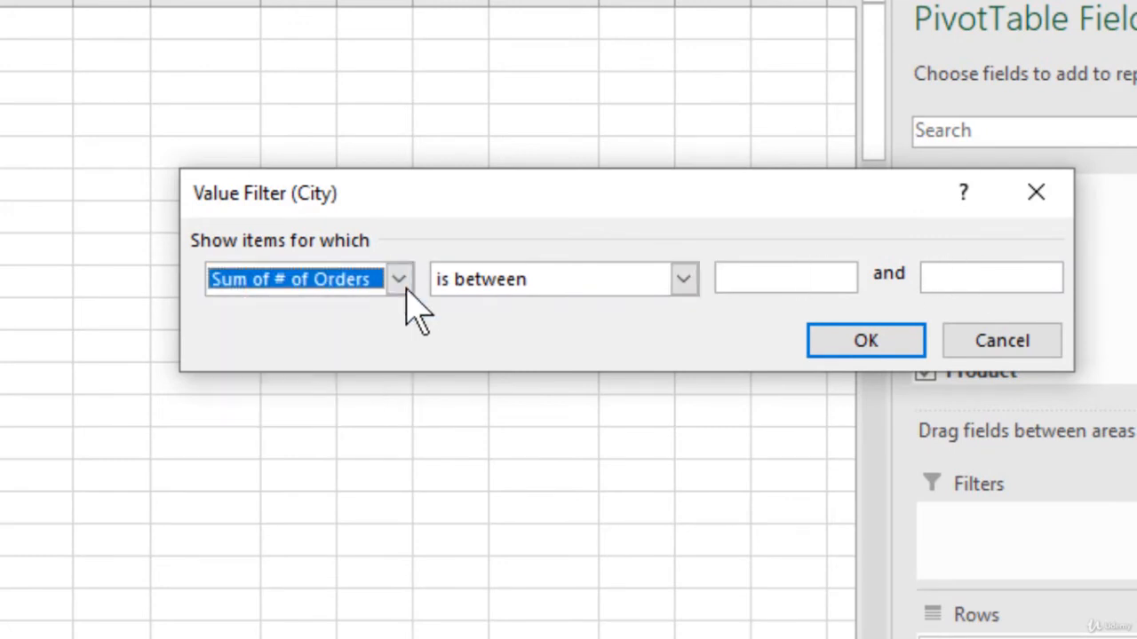
{"action": "left_click", "coordinate": [686, 283]}
{"action": "left_click", "coordinate": [641, 334]}
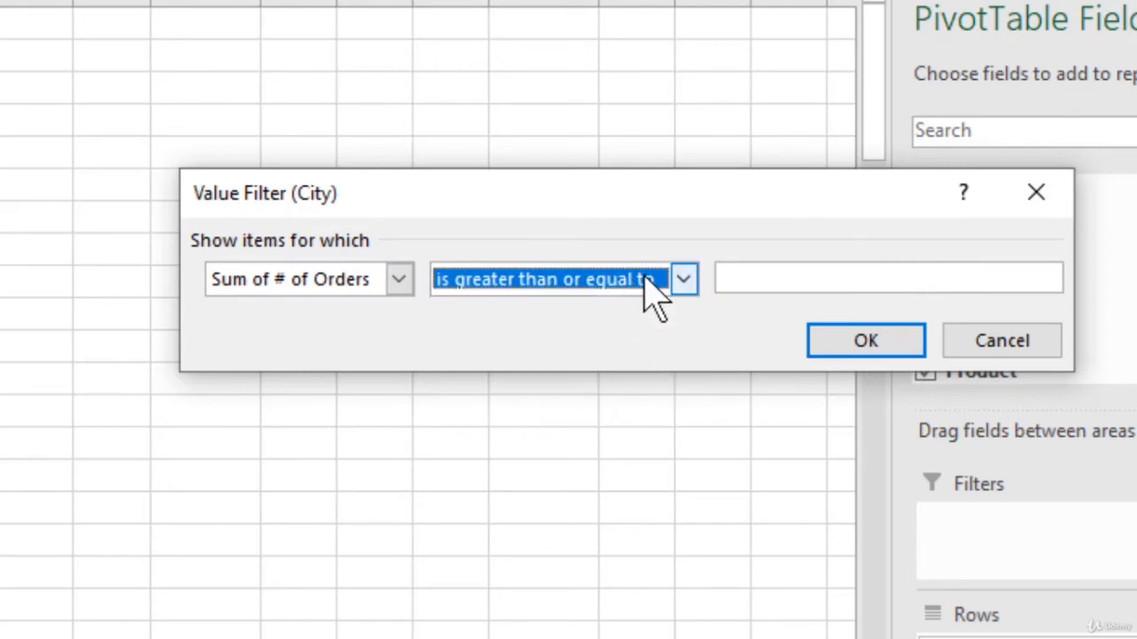
{"action": "left_click", "coordinate": [682, 281]}
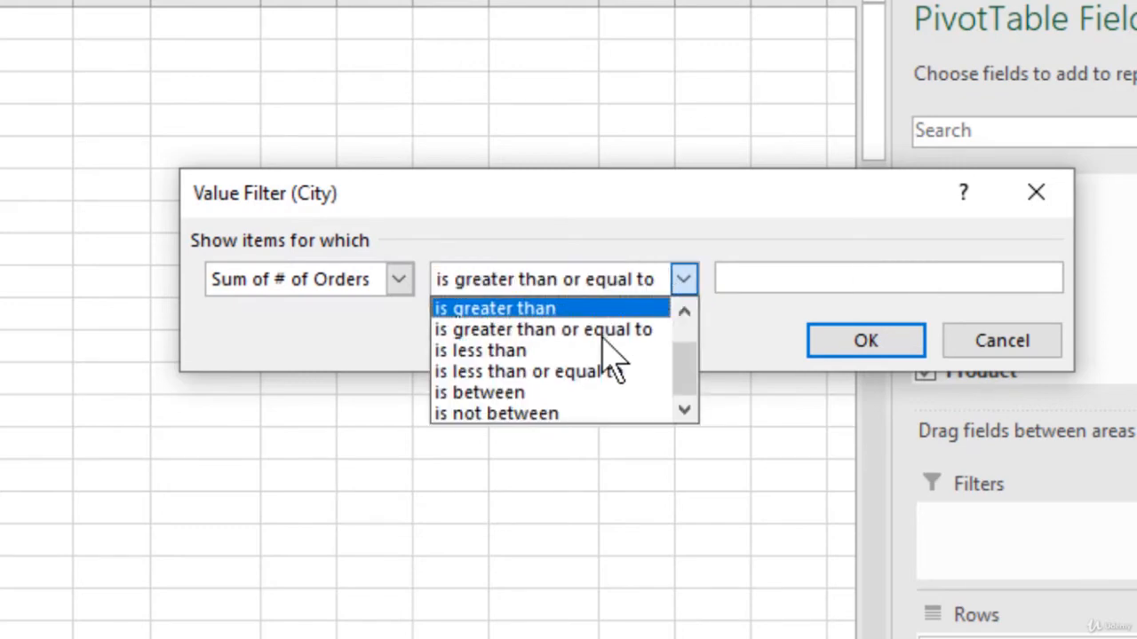
{"action": "left_click", "coordinate": [552, 396]}
{"action": "left_click", "coordinate": [753, 277]}
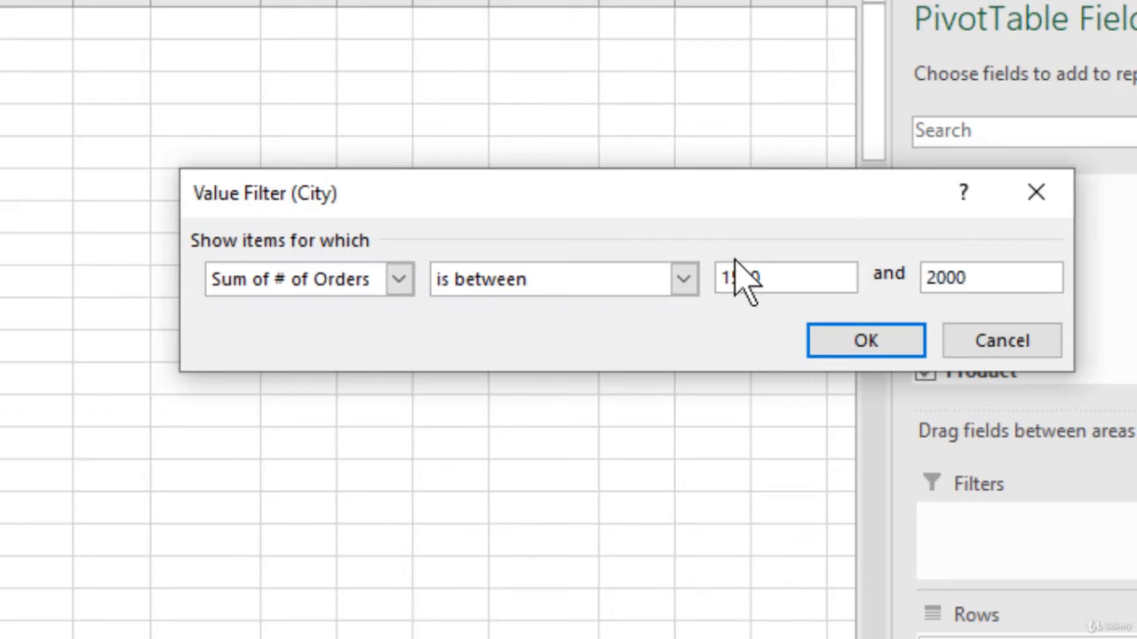
{"action": "key", "text": "Return"}
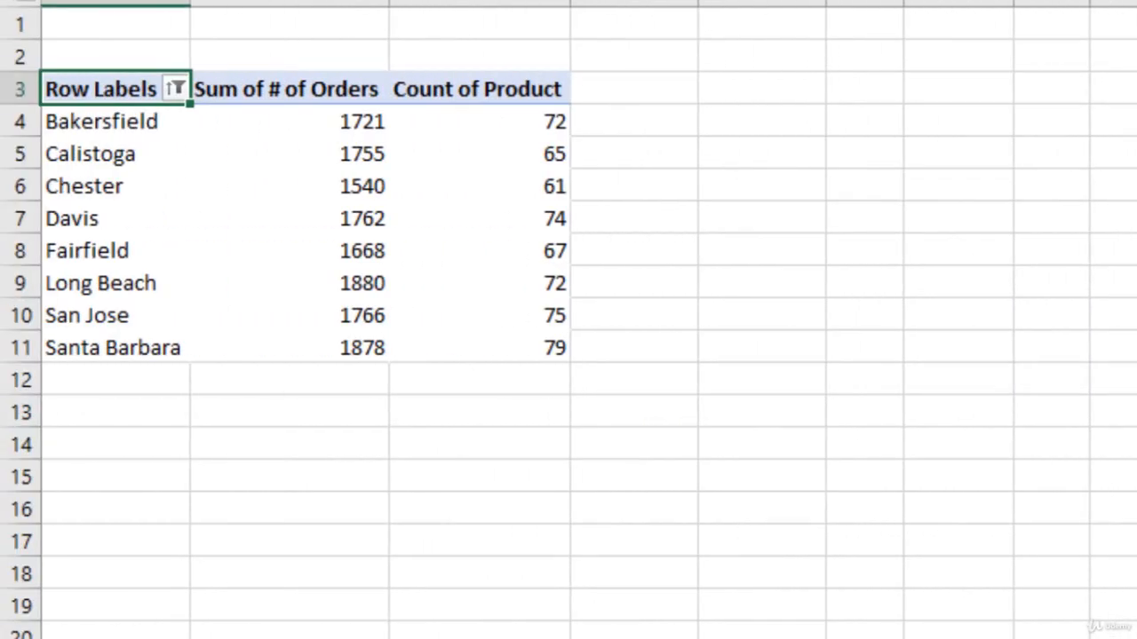
Add the Full Name field beneath City in the pivot table's rows and sort the cities A to Z
{"action": "mouse_move", "coordinate": [370, 252]}
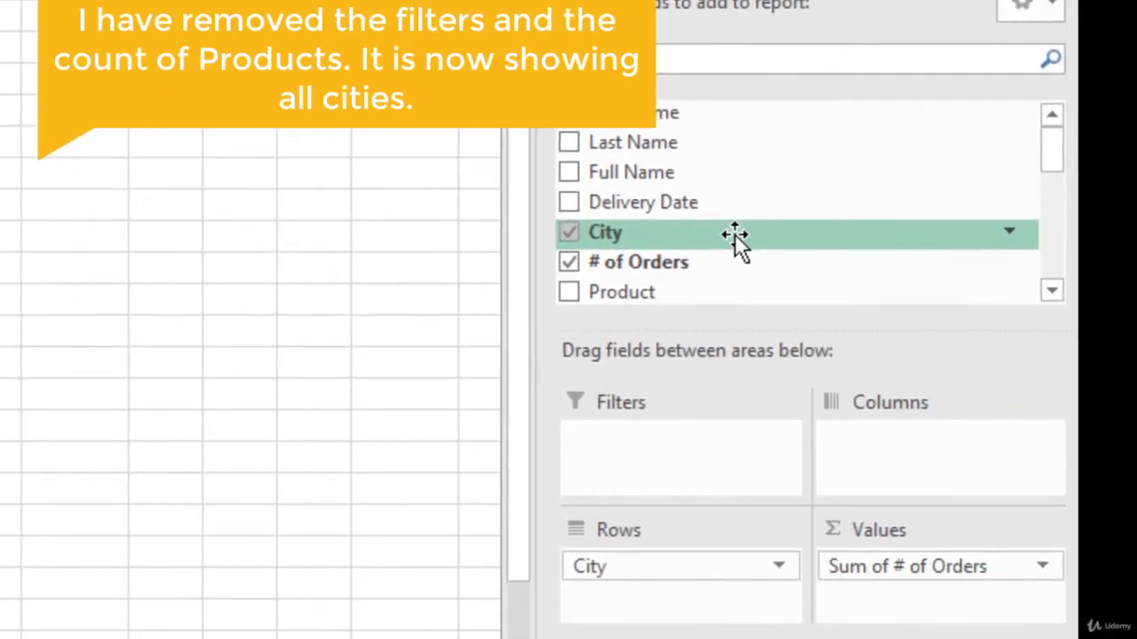
{"action": "left_click_drag", "start_coordinate": [682, 172], "coordinate": [653, 573]}
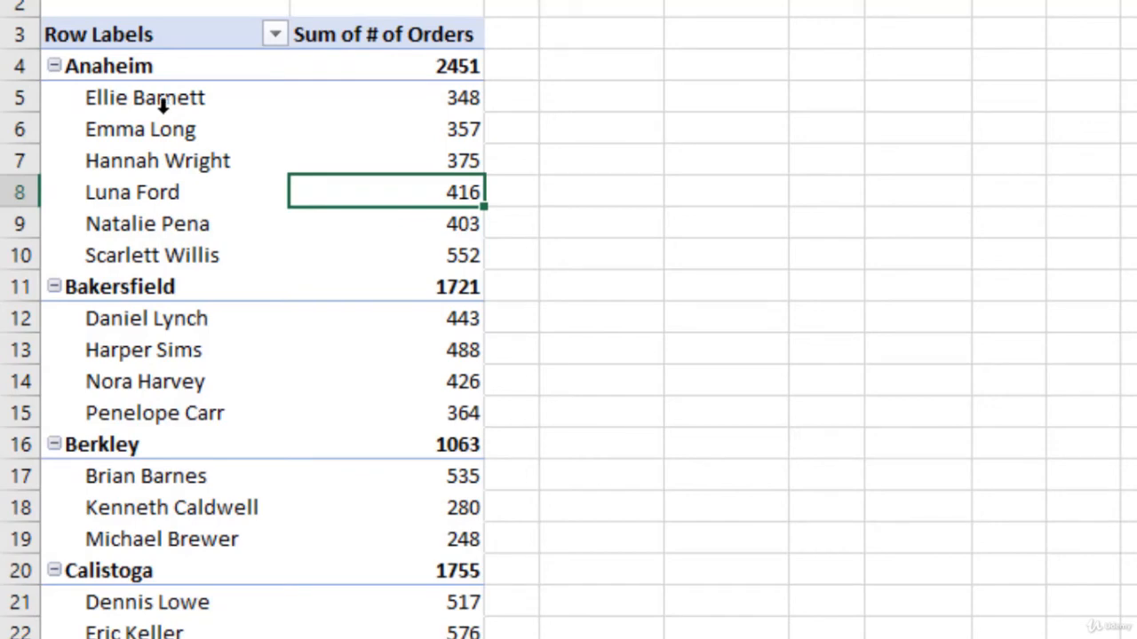
{"action": "left_click", "coordinate": [276, 35]}
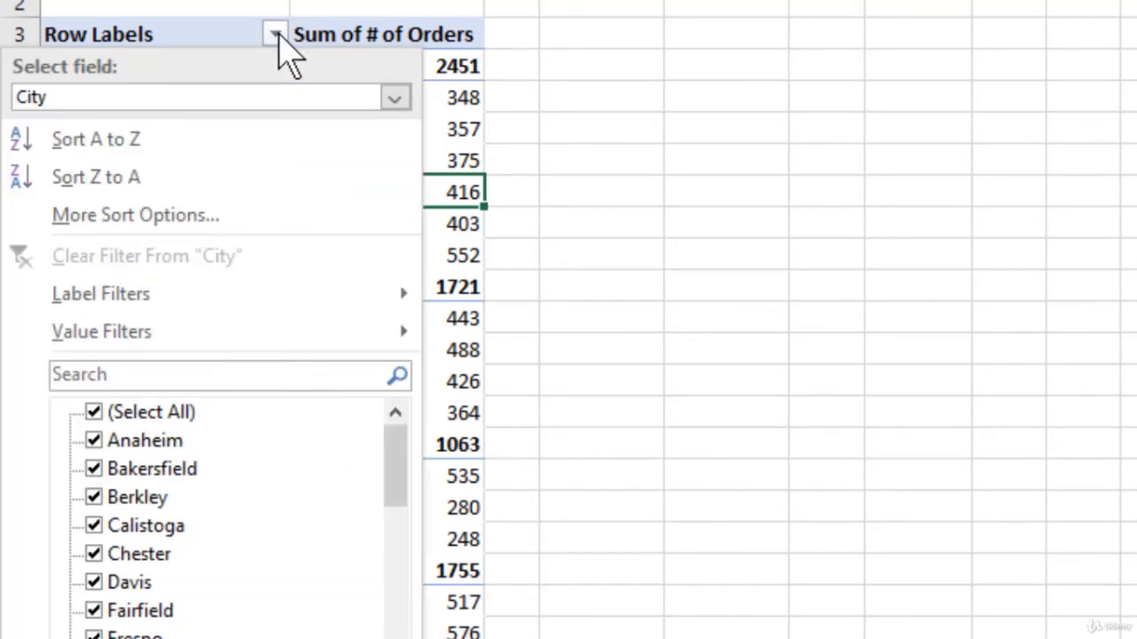
{"action": "left_click", "coordinate": [102, 142]}
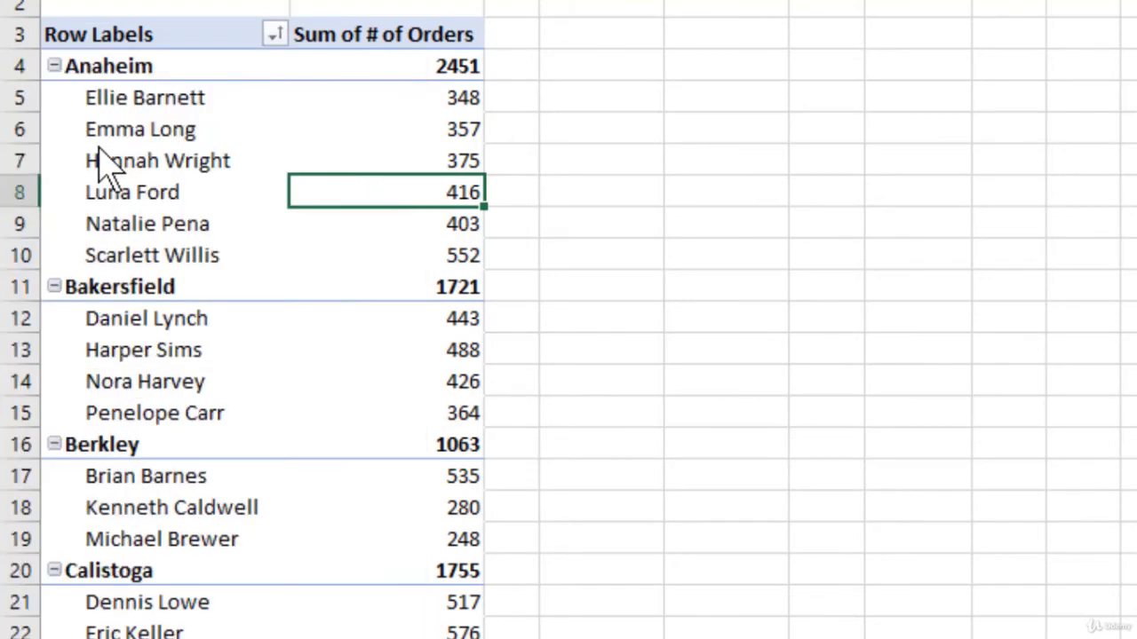
Review the sorted city groups through the table and sort the City field Z to A
{"action": "left_click", "coordinate": [105, 66]}
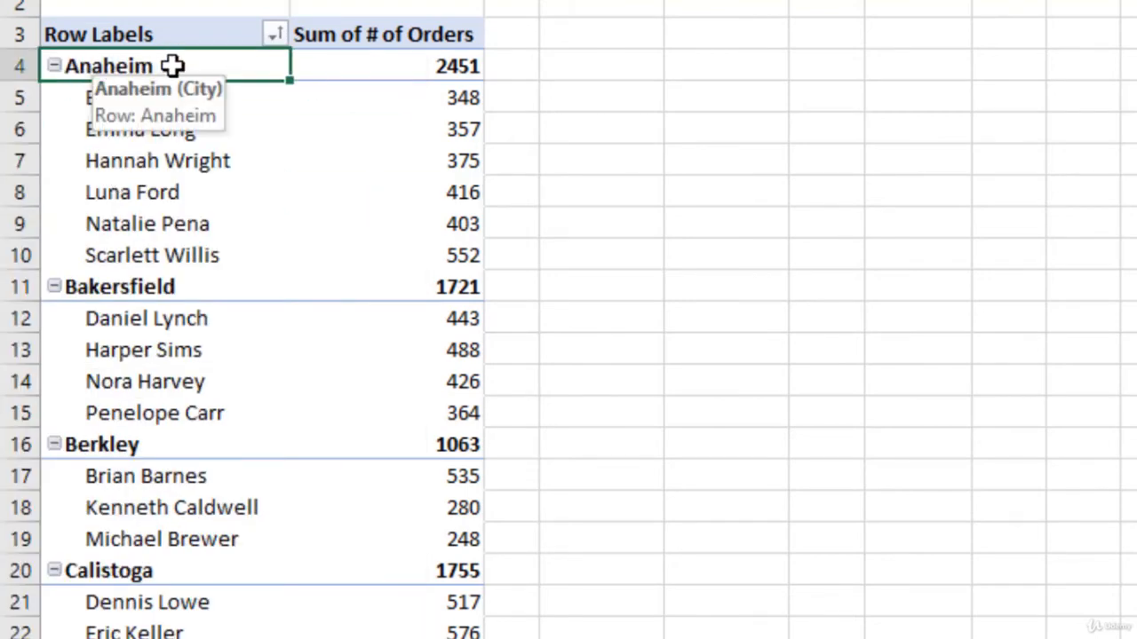
{"action": "scroll", "coordinate": [197, 128], "scroll_direction": "down", "scroll_amount": 7}
{"action": "scroll", "coordinate": [197, 129], "scroll_direction": "down", "scroll_amount": 20}
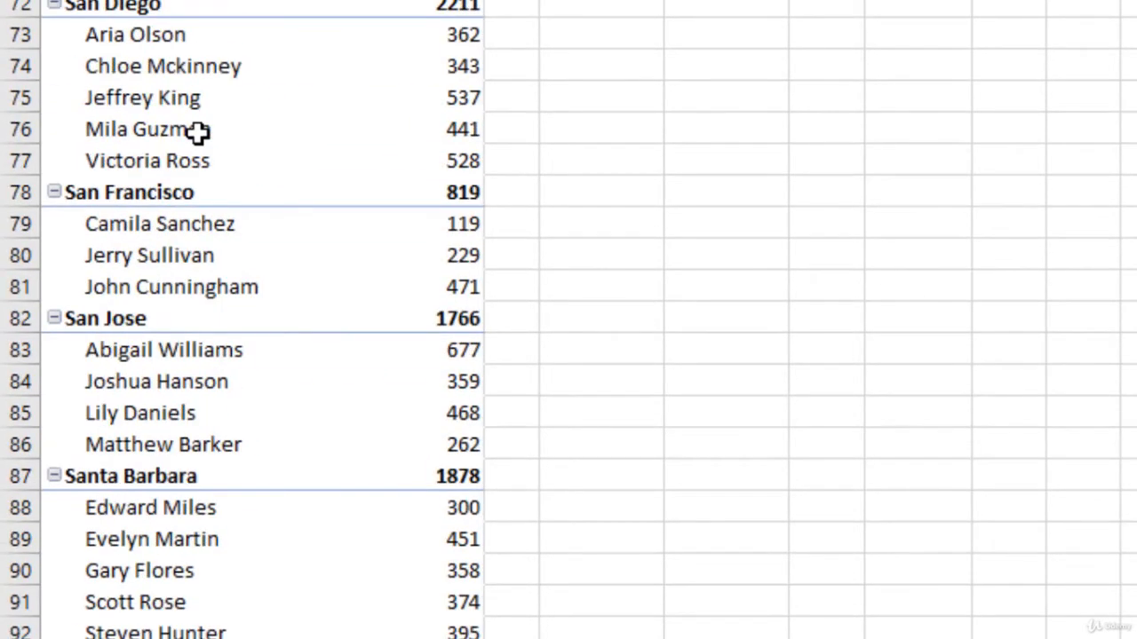
{"action": "scroll", "coordinate": [180, 286], "scroll_direction": "up", "scroll_amount": 20}
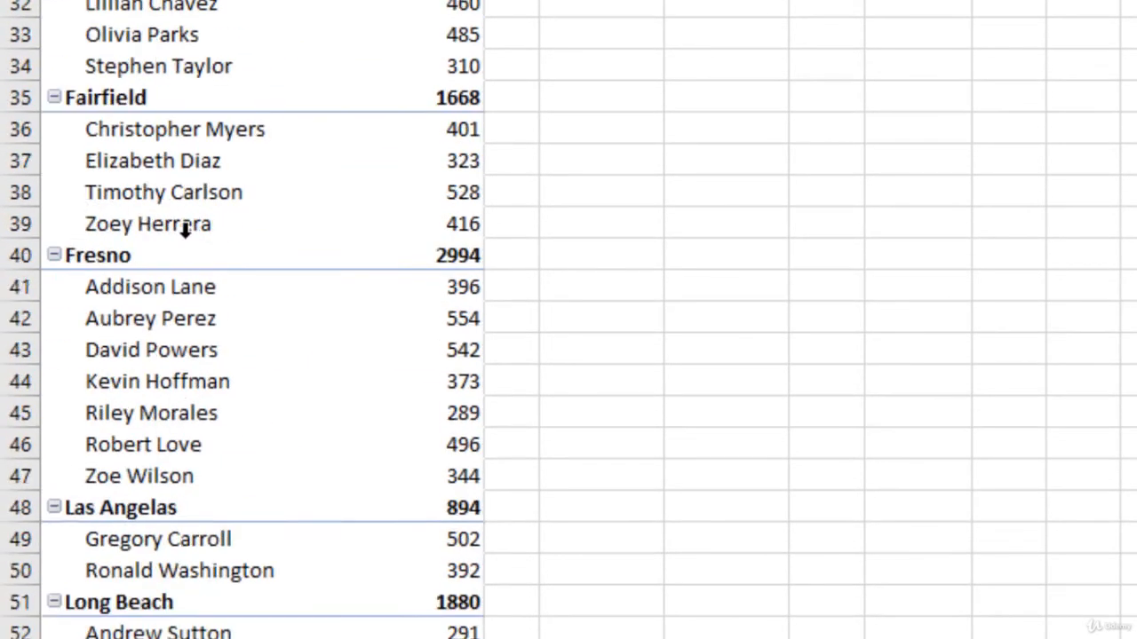
{"action": "left_click", "coordinate": [276, 35]}
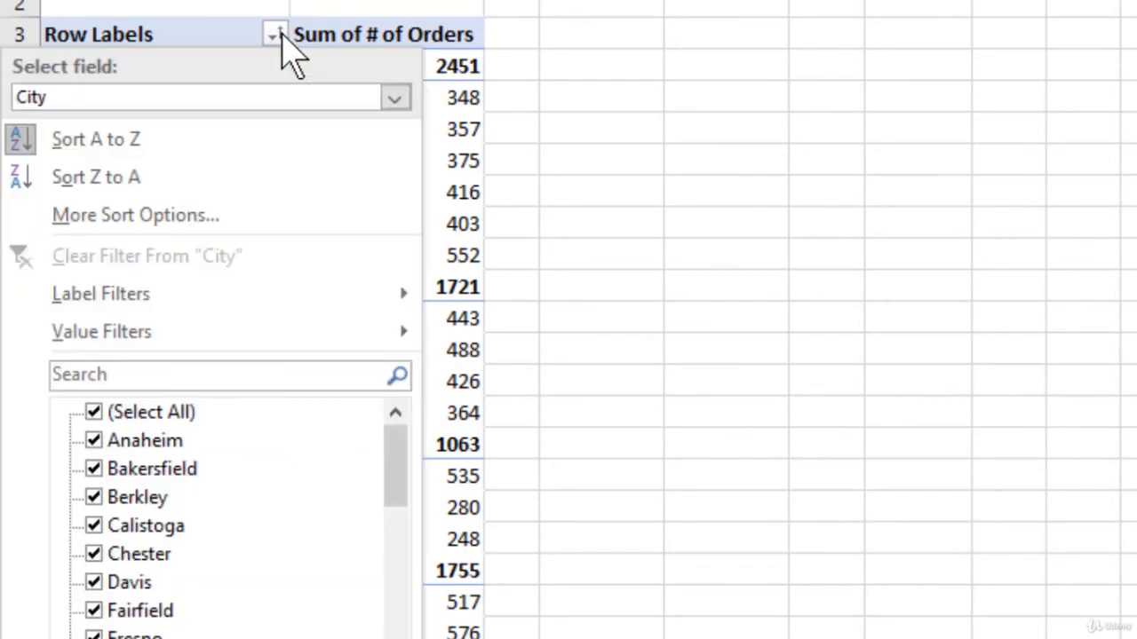
{"action": "left_click", "coordinate": [133, 182]}
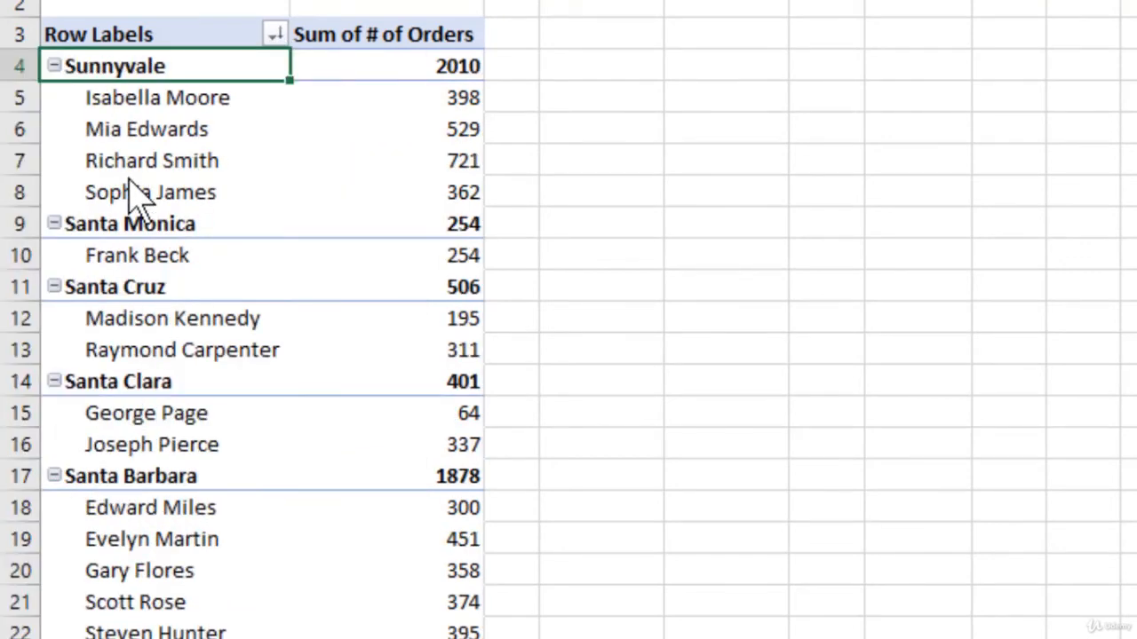
Try a descending sort of the City field based on Sum of # of Orders in the additional sort options
{"action": "left_click", "coordinate": [276, 36]}
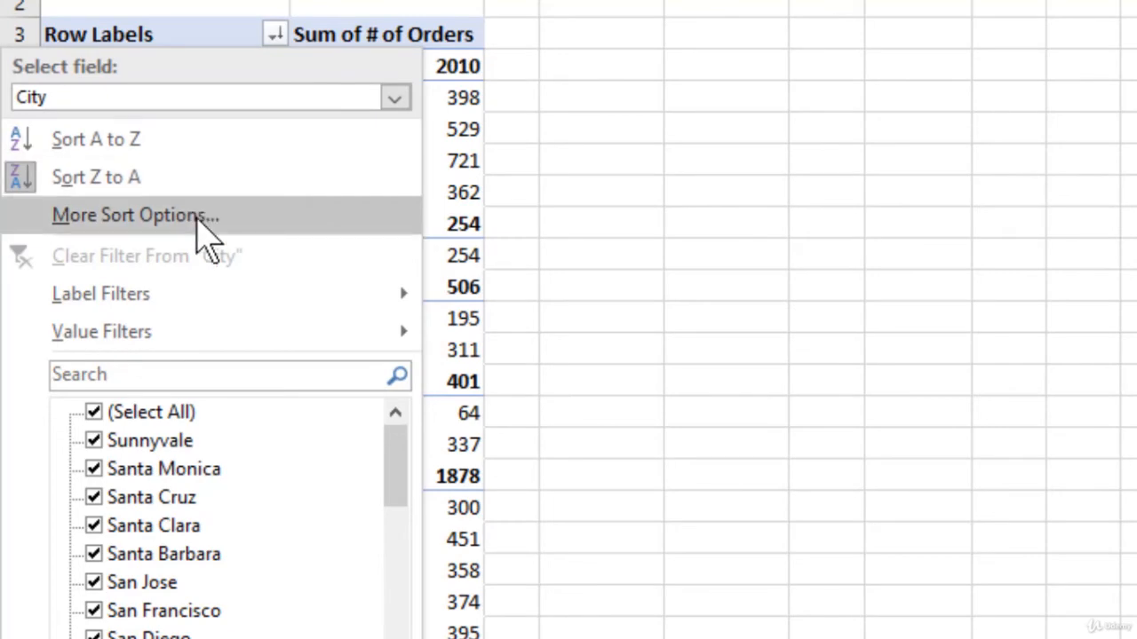
{"action": "left_click", "coordinate": [133, 215]}
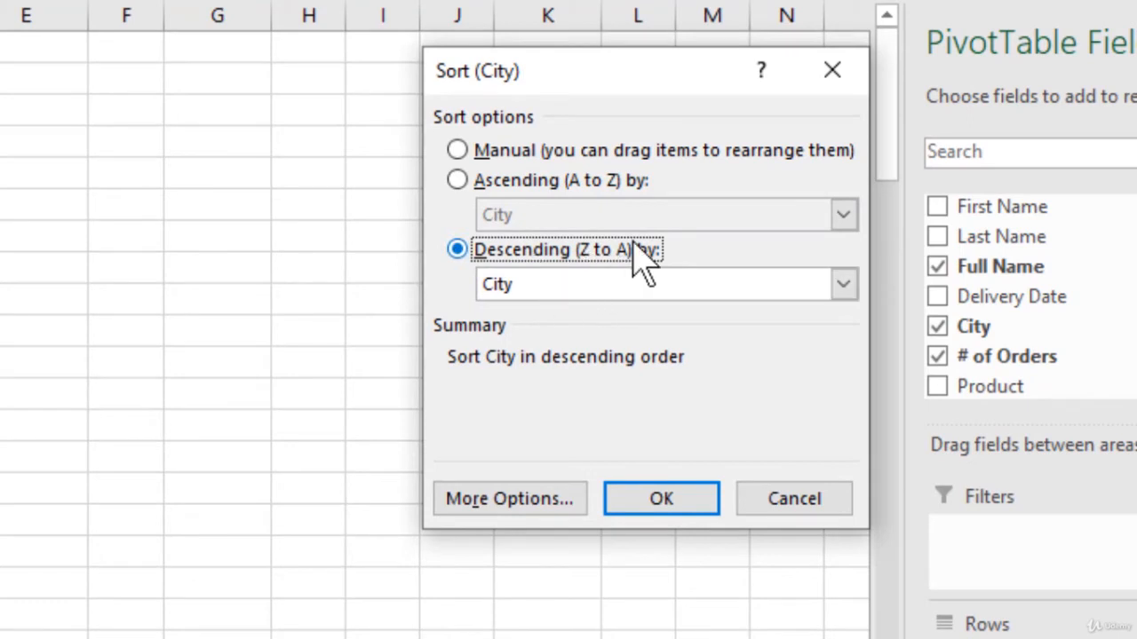
{"action": "left_click", "coordinate": [840, 286]}
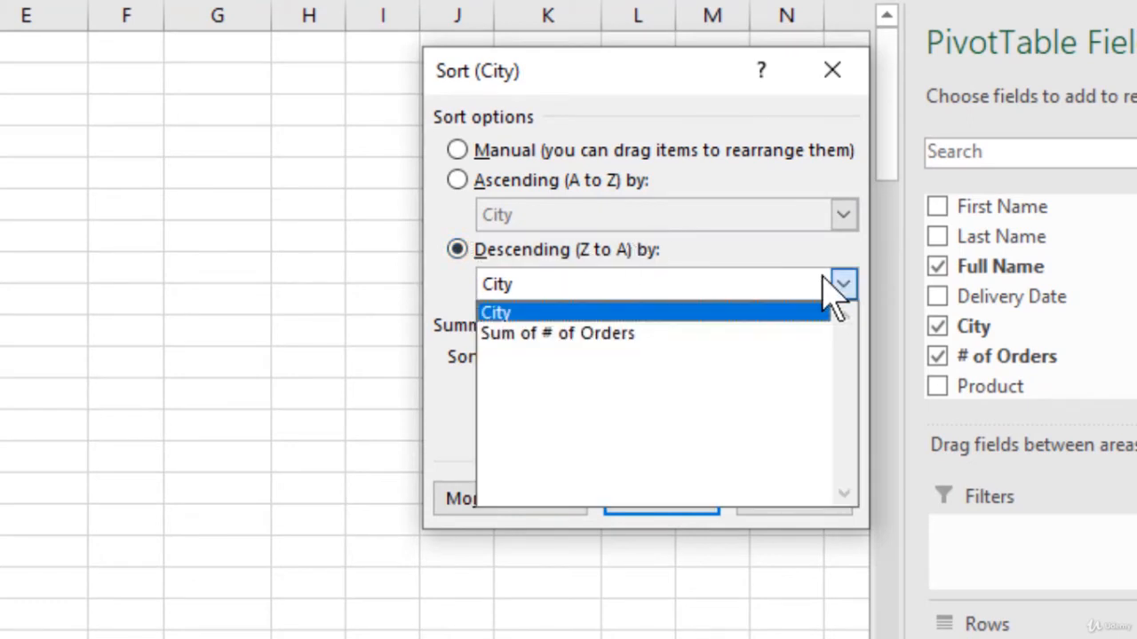
{"action": "left_click", "coordinate": [582, 332]}
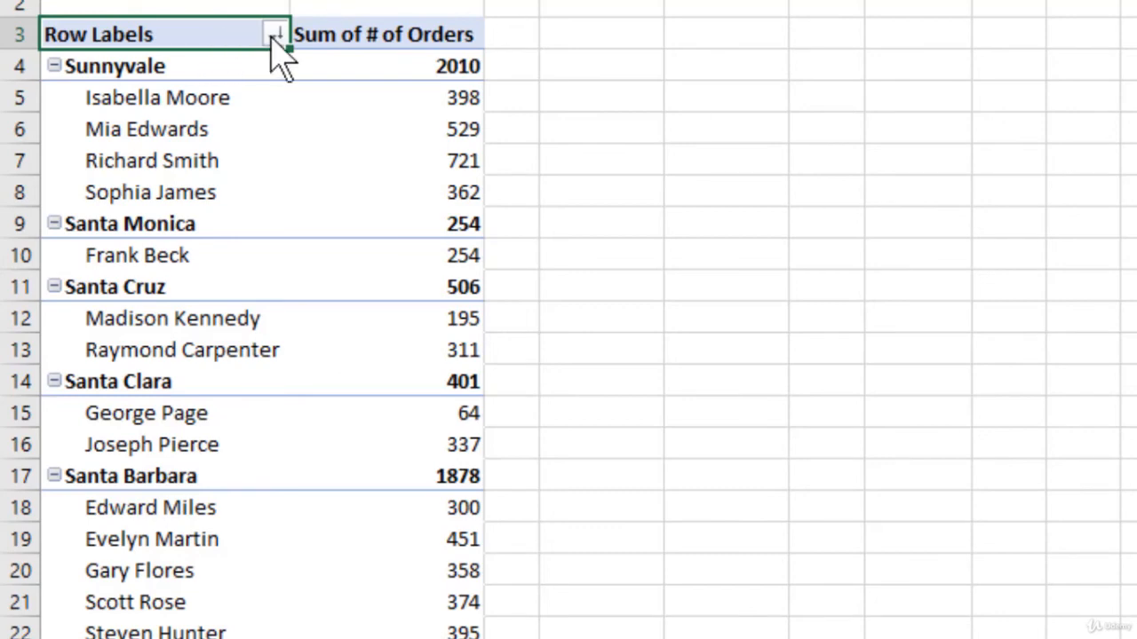
Set the City field's additional sort options to Ascending (A to Z) by City and apply the sort
{"action": "left_click", "coordinate": [275, 37]}
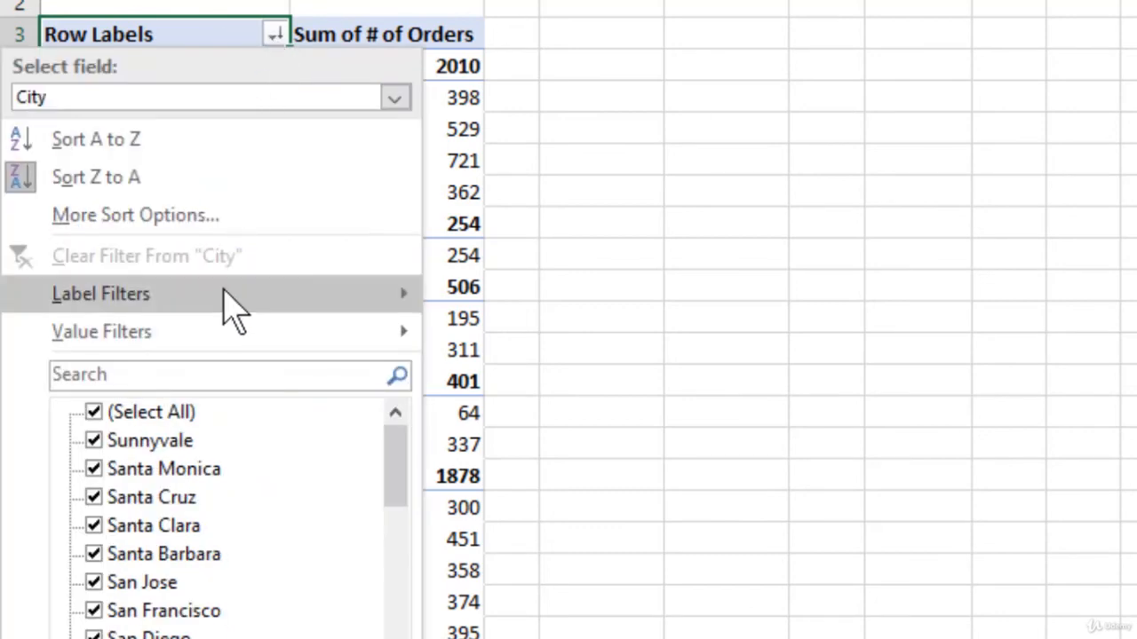
{"action": "left_click", "coordinate": [214, 222]}
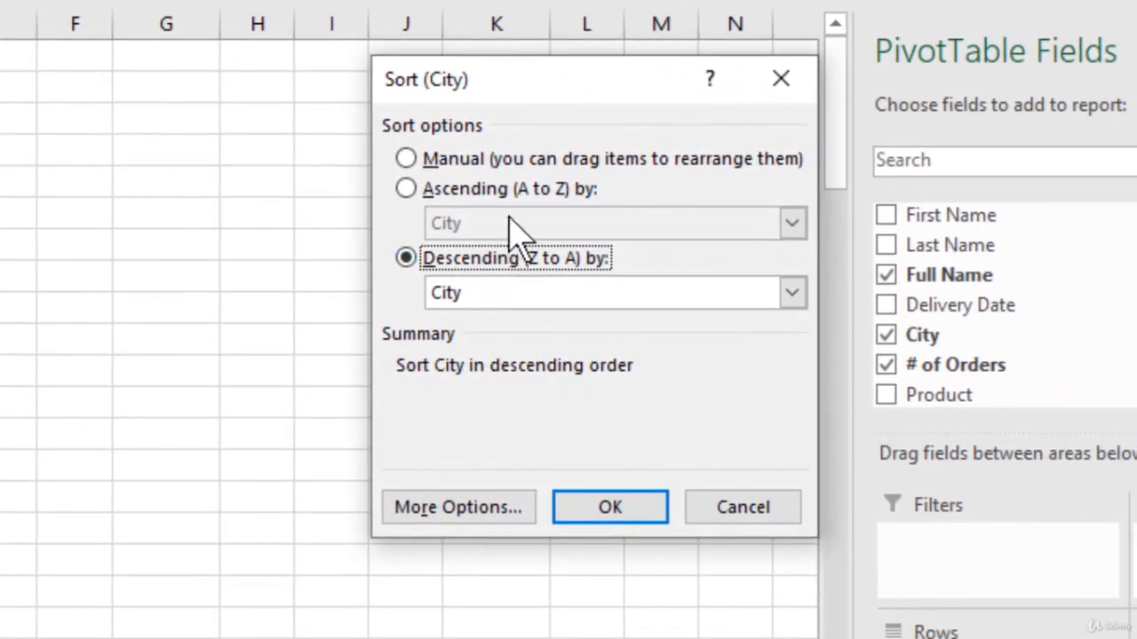
{"action": "left_click", "coordinate": [578, 183]}
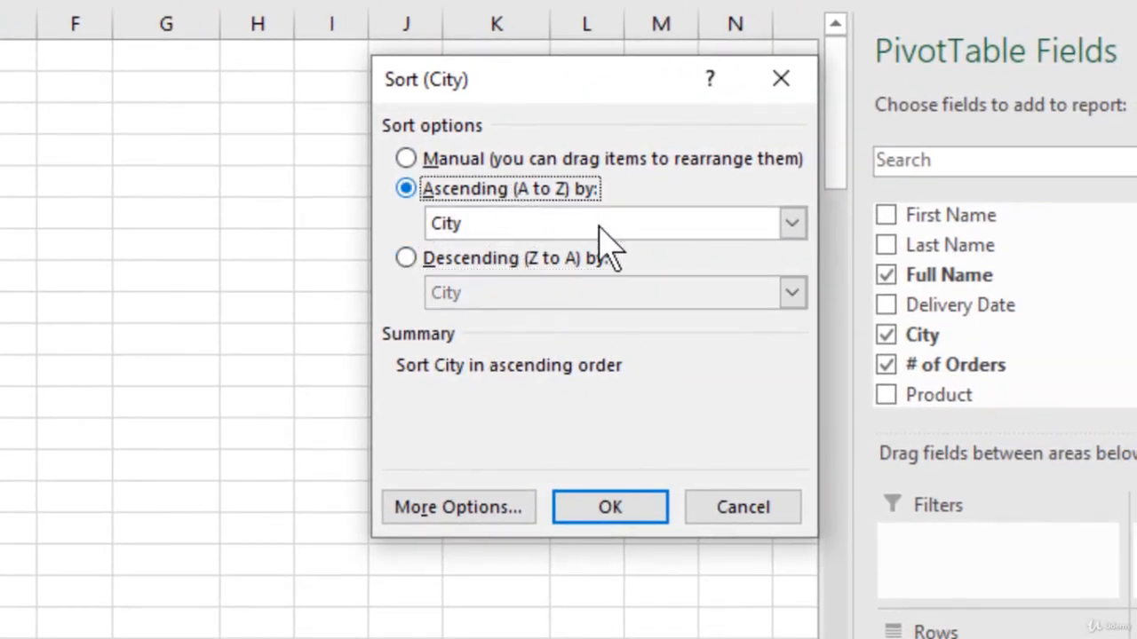
{"action": "left_click", "coordinate": [622, 510]}
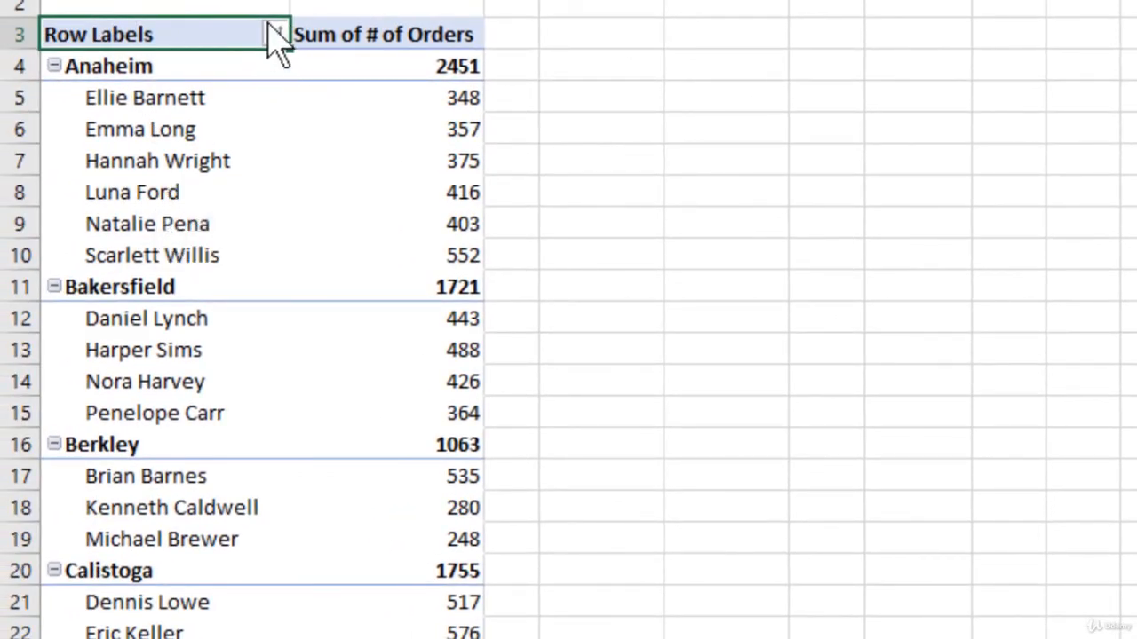
{"action": "left_click", "coordinate": [281, 37]}
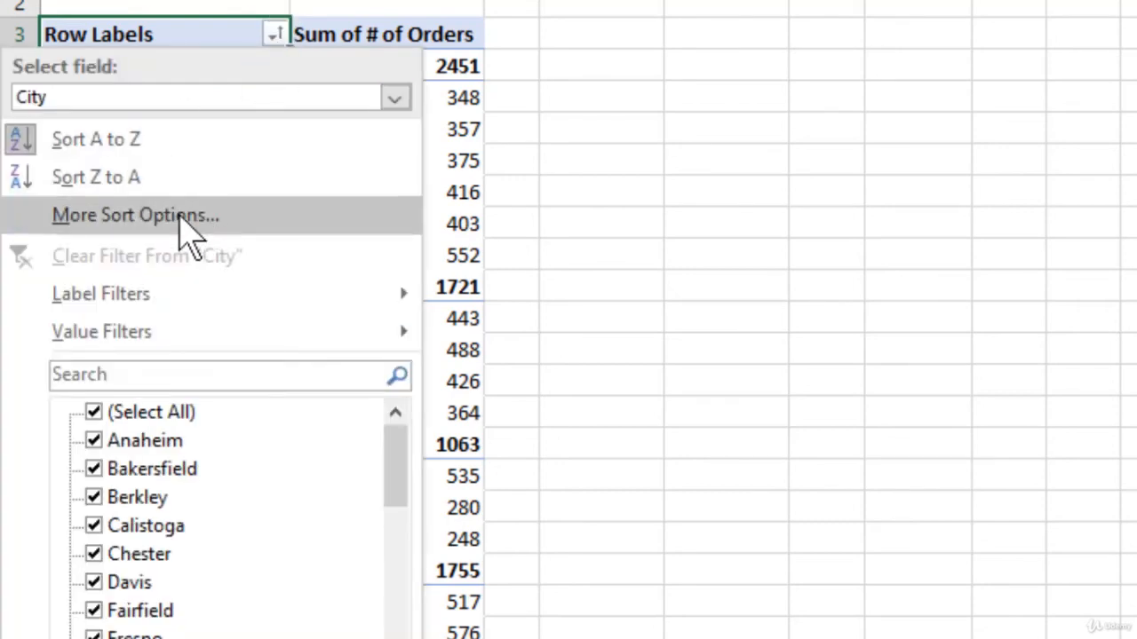
{"action": "left_click", "coordinate": [627, 145]}
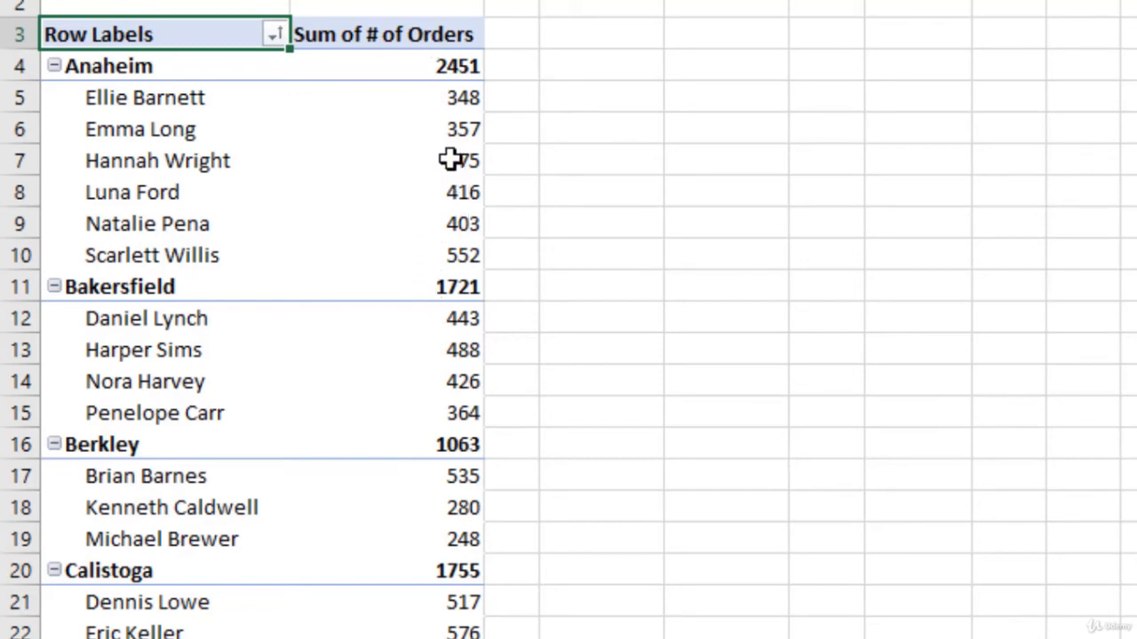
Sort the city groups by their Sum of # of Orders subtotals from largest to smallest and review the order down the table
{"action": "mouse_move", "coordinate": [450, 69]}
{"action": "right_click", "coordinate": [457, 67]}
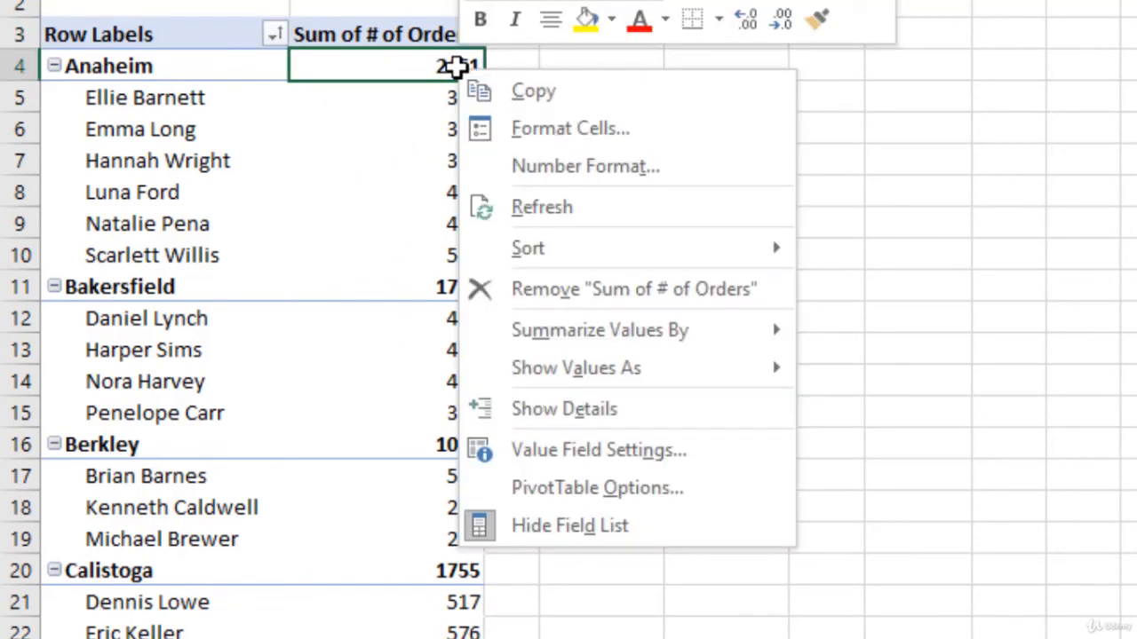
{"action": "mouse_move", "coordinate": [684, 257]}
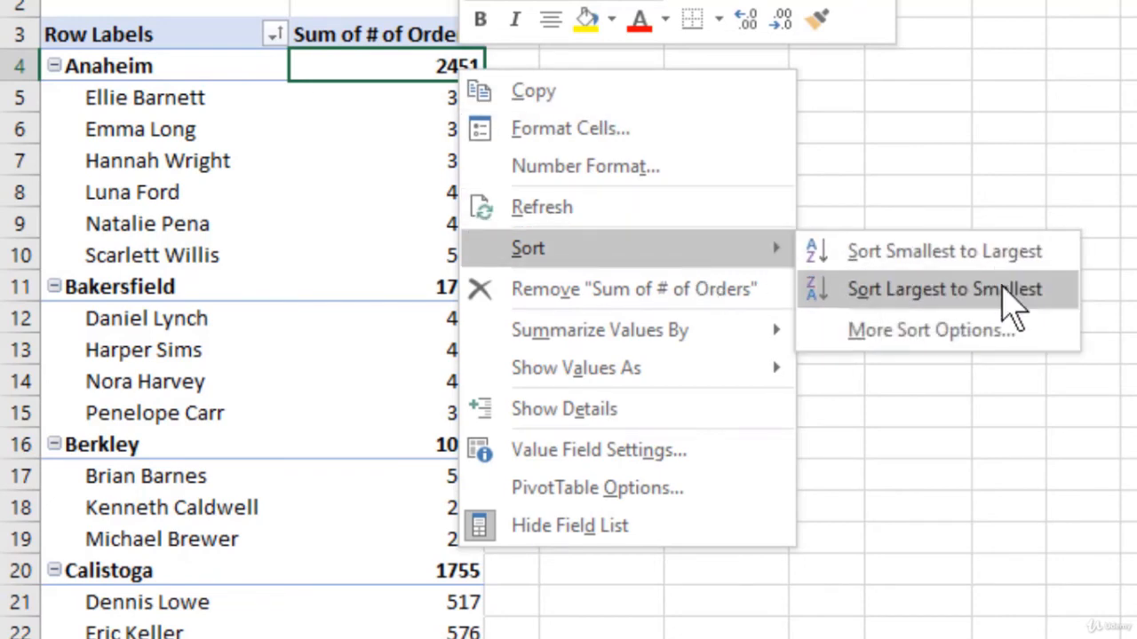
{"action": "left_click", "coordinate": [1013, 307]}
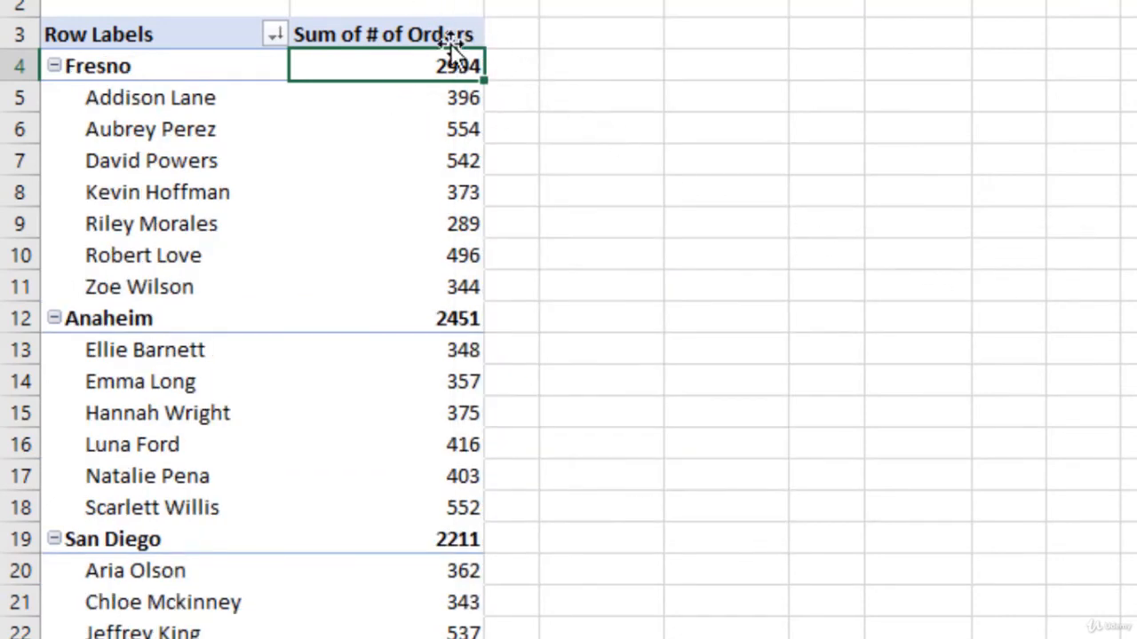
{"action": "mouse_move", "coordinate": [441, 59]}
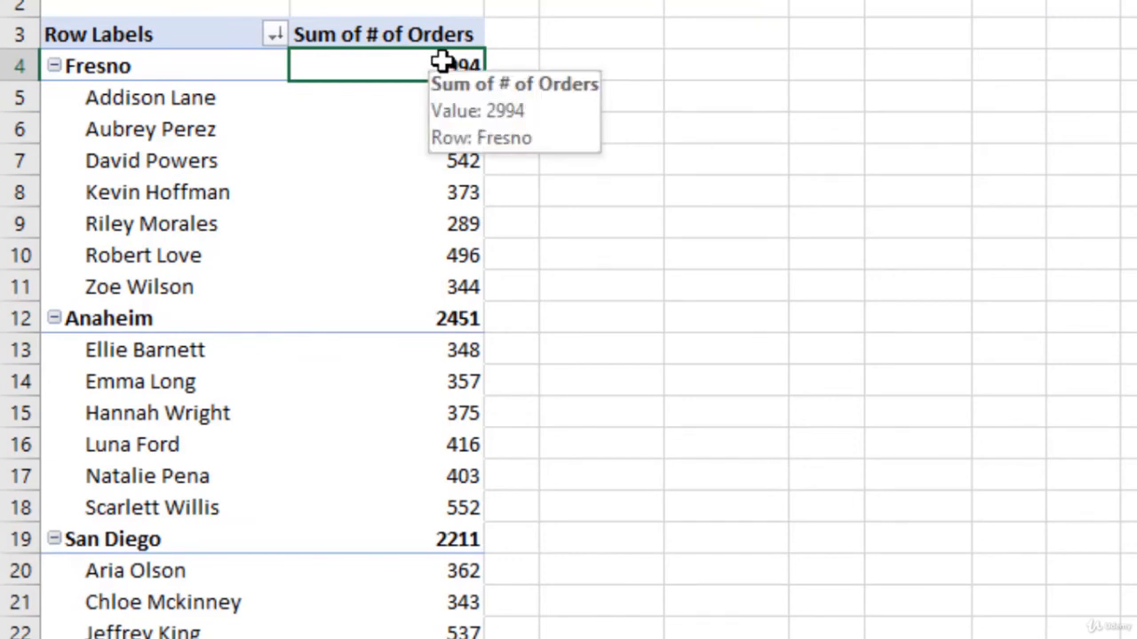
{"action": "mouse_move", "coordinate": [468, 96]}
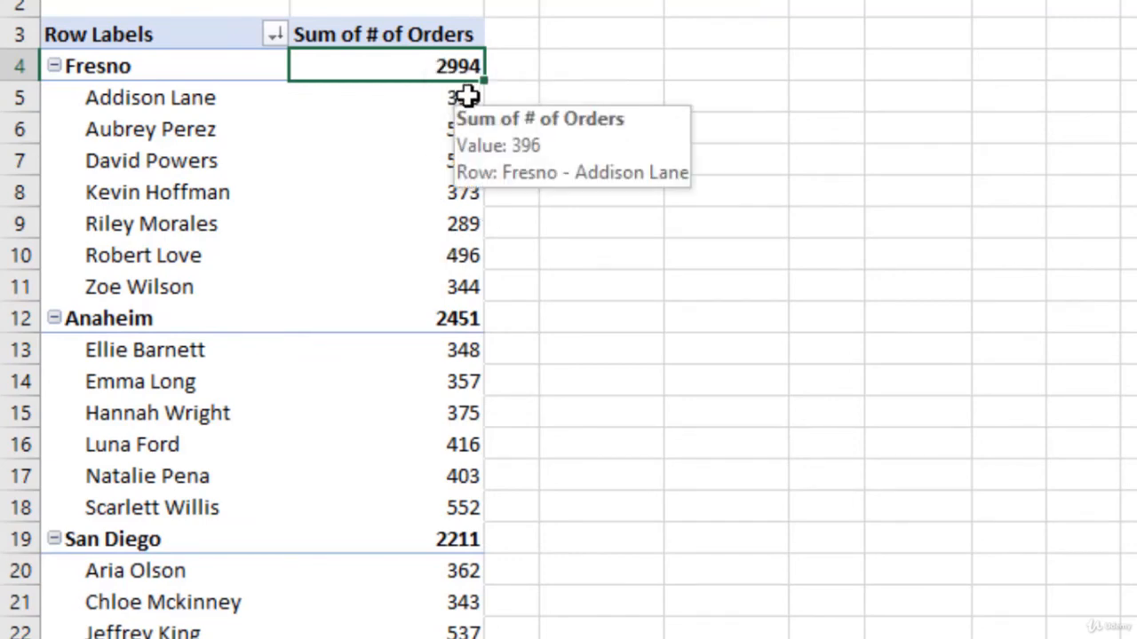
{"action": "scroll", "coordinate": [490, 95], "scroll_direction": "down", "scroll_amount": 13}
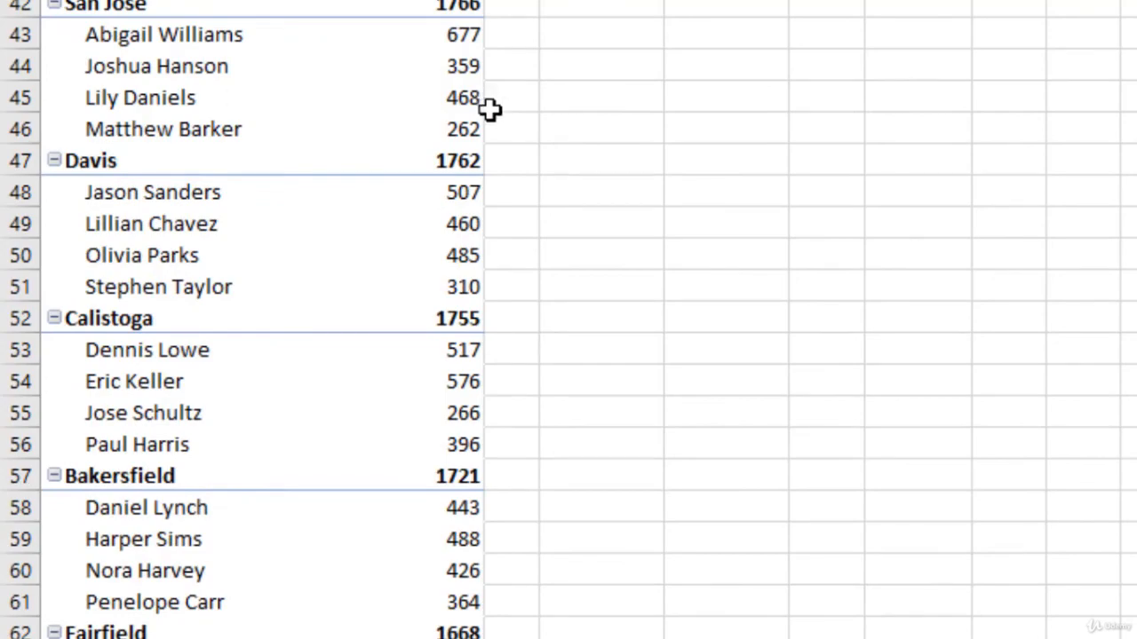
{"action": "scroll", "coordinate": [490, 108], "scroll_direction": "down", "scroll_amount": 20}
{"action": "scroll", "coordinate": [489, 132], "scroll_direction": "up", "scroll_amount": 3}
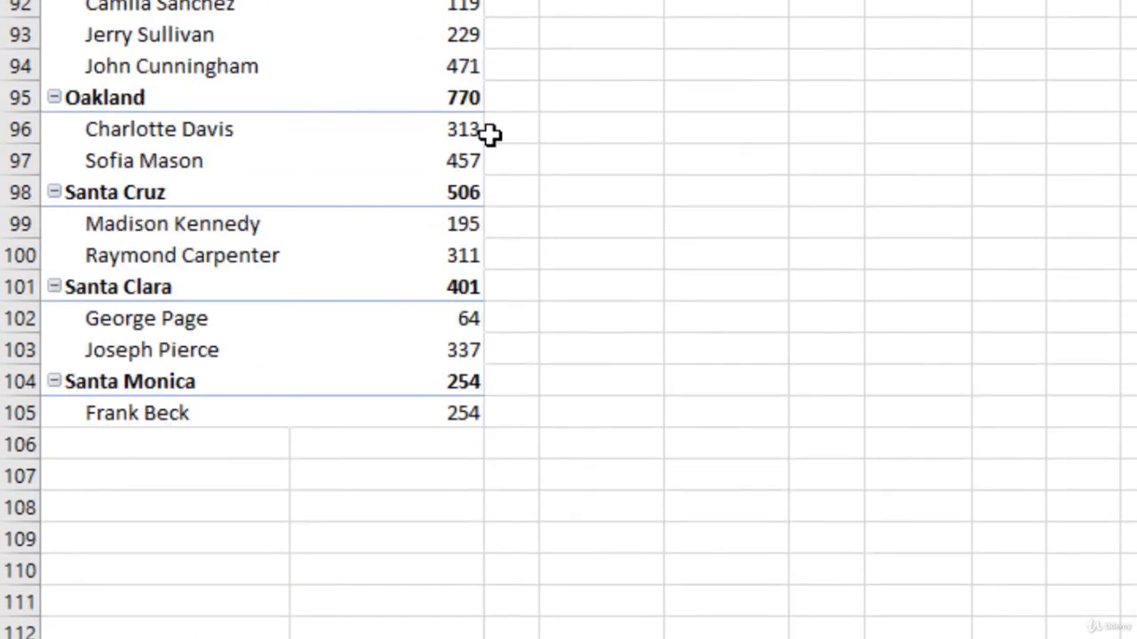
Examine the lowest city subtotals, then check how order values and customer names are arranged within the Fresno group
{"action": "mouse_move", "coordinate": [468, 384]}
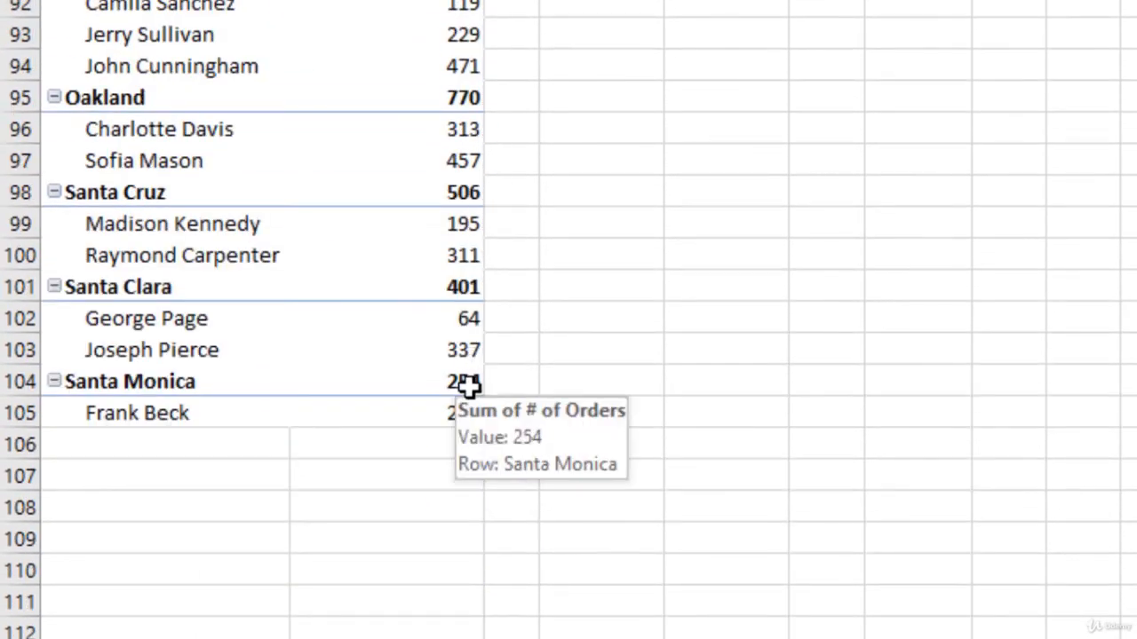
{"action": "scroll", "coordinate": [468, 384], "scroll_direction": "up", "scroll_amount": 20}
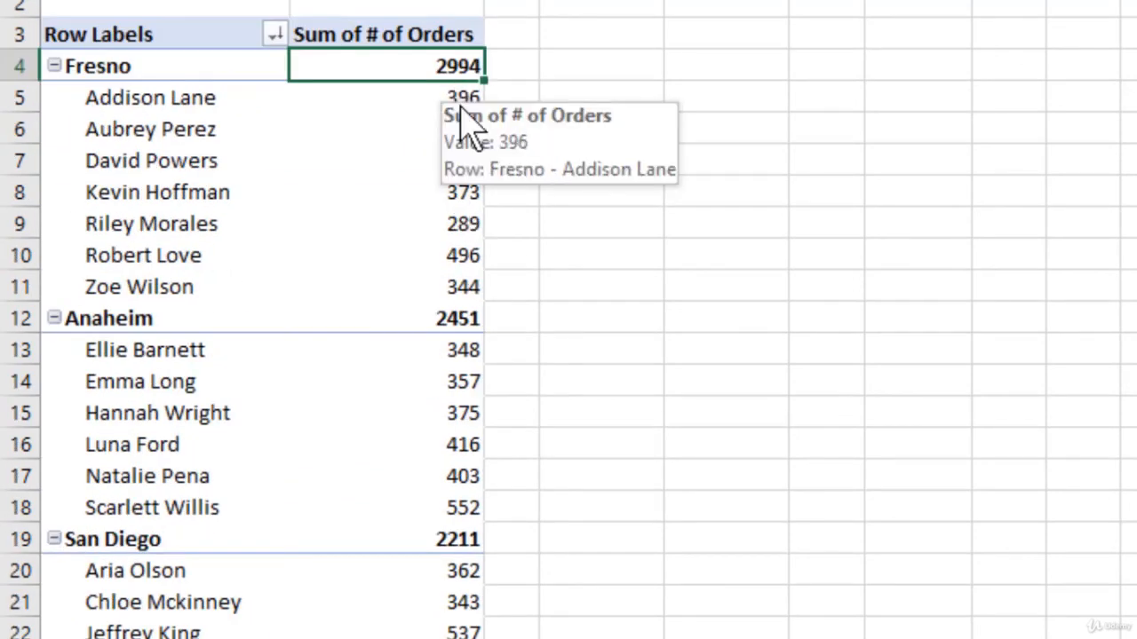
{"action": "key", "text": "Down"}
{"action": "key", "text": "Down"}
{"action": "key", "text": "Down"}
{"action": "key", "text": "Down"}
{"action": "key", "text": "Down"}
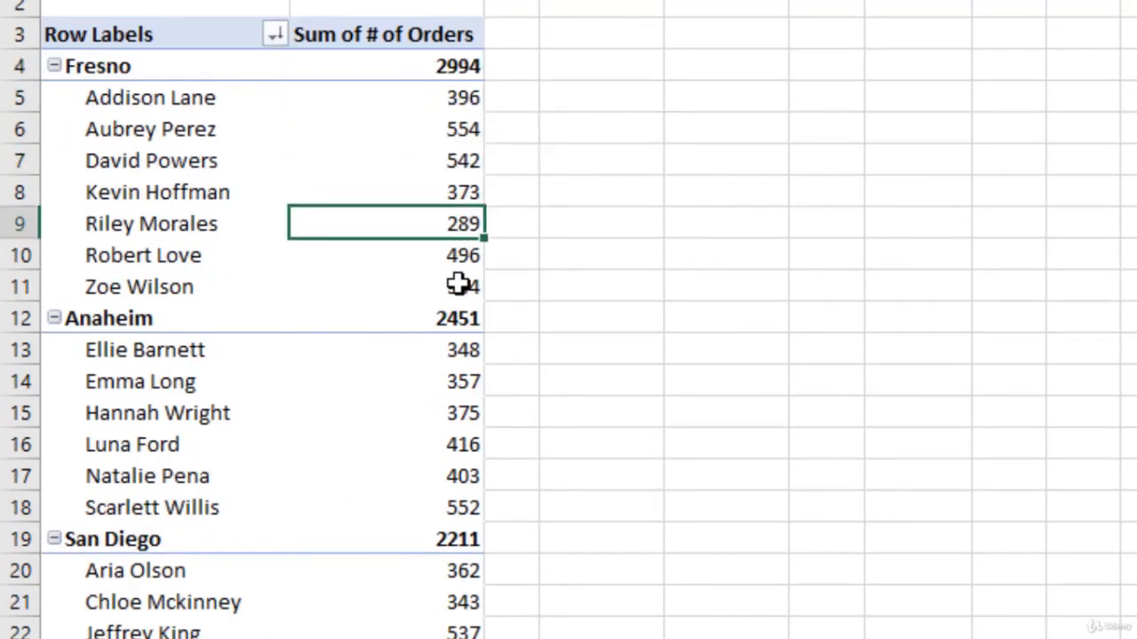
{"action": "left_click", "coordinate": [457, 284]}
{"action": "left_click", "coordinate": [467, 98]}
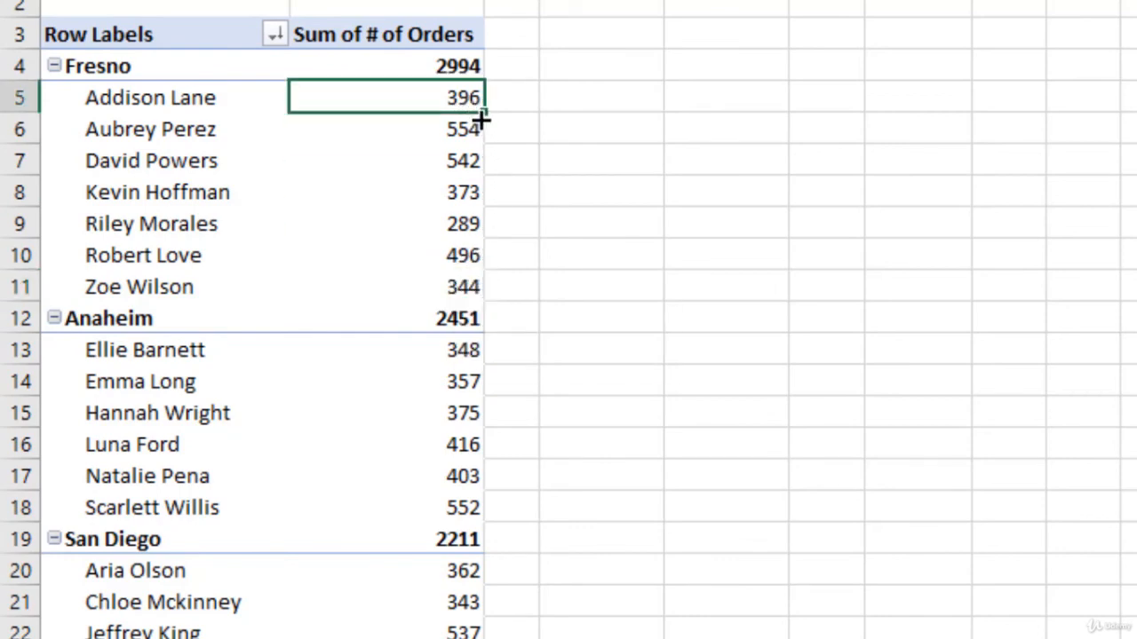
{"action": "left_click", "coordinate": [470, 135]}
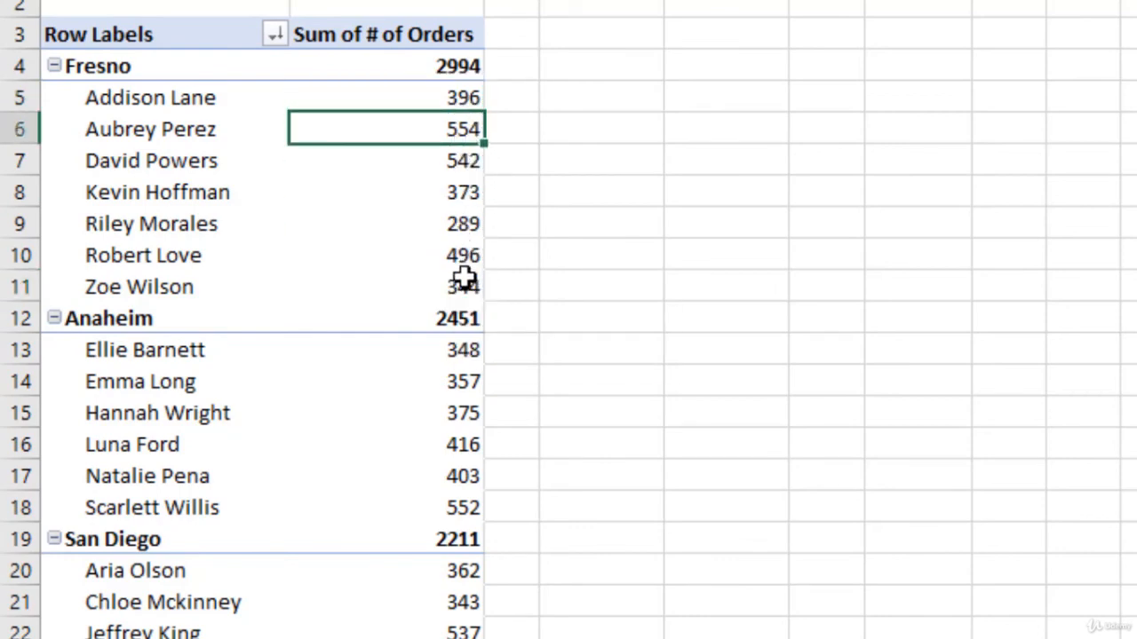
{"action": "key", "text": "Down"}
{"action": "key", "text": "Down"}
{"action": "key", "text": "Down"}
{"action": "key", "text": "Down"}
{"action": "key", "text": "Down"}
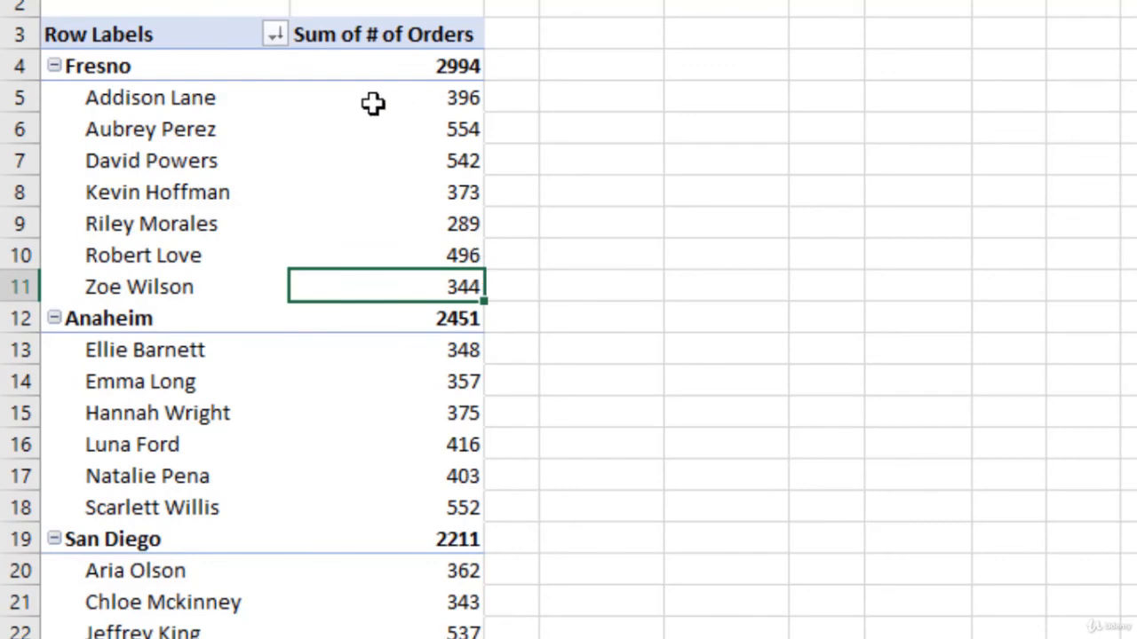
{"action": "left_click", "coordinate": [153, 103]}
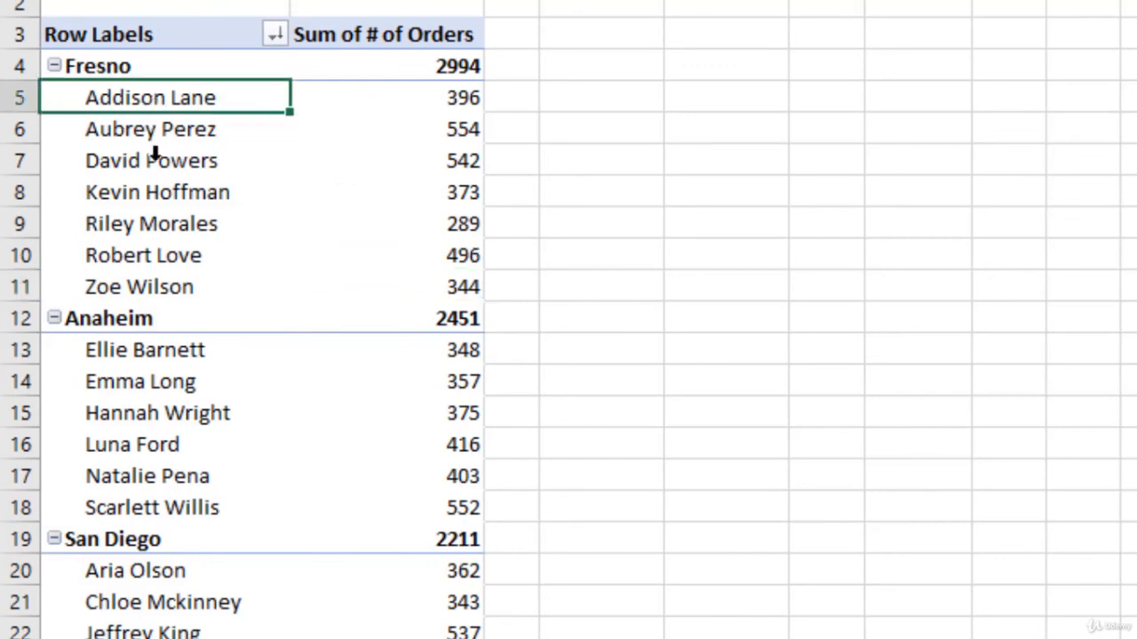
{"action": "left_click", "coordinate": [143, 287]}
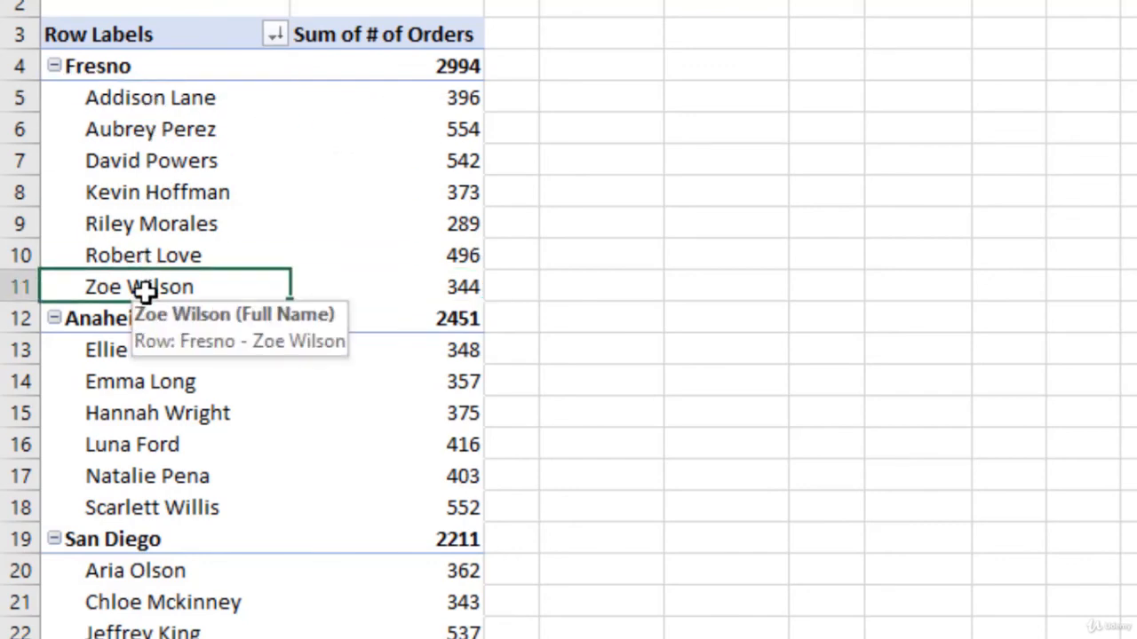
Sort the customers within each city by Sum of # of Orders from largest to smallest
{"action": "left_click", "coordinate": [455, 95]}
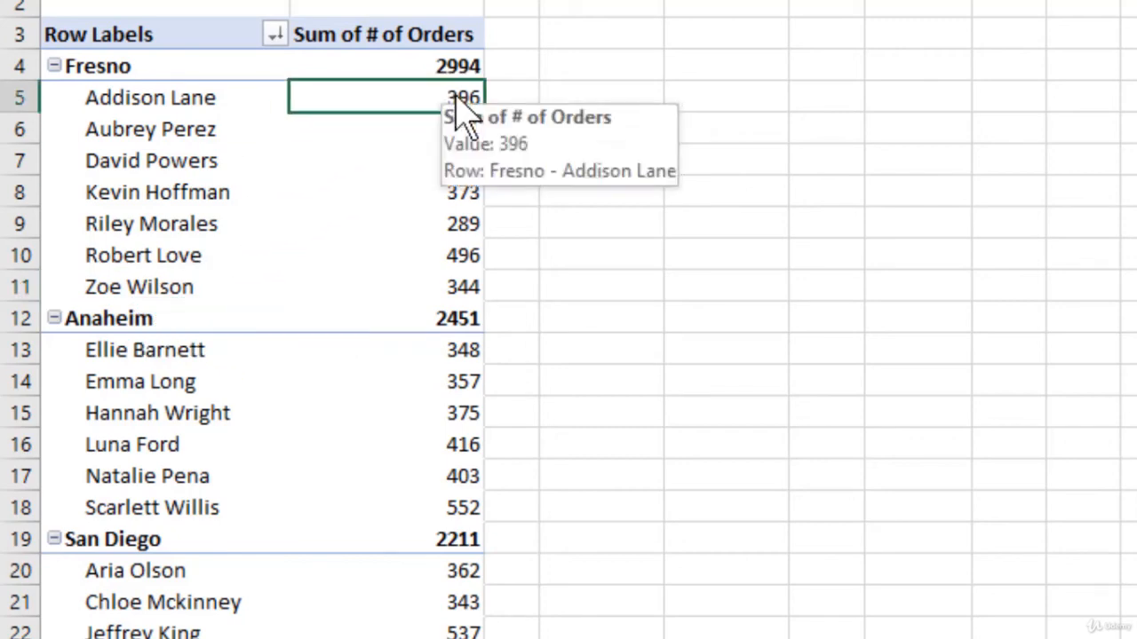
{"action": "right_click", "coordinate": [454, 95]}
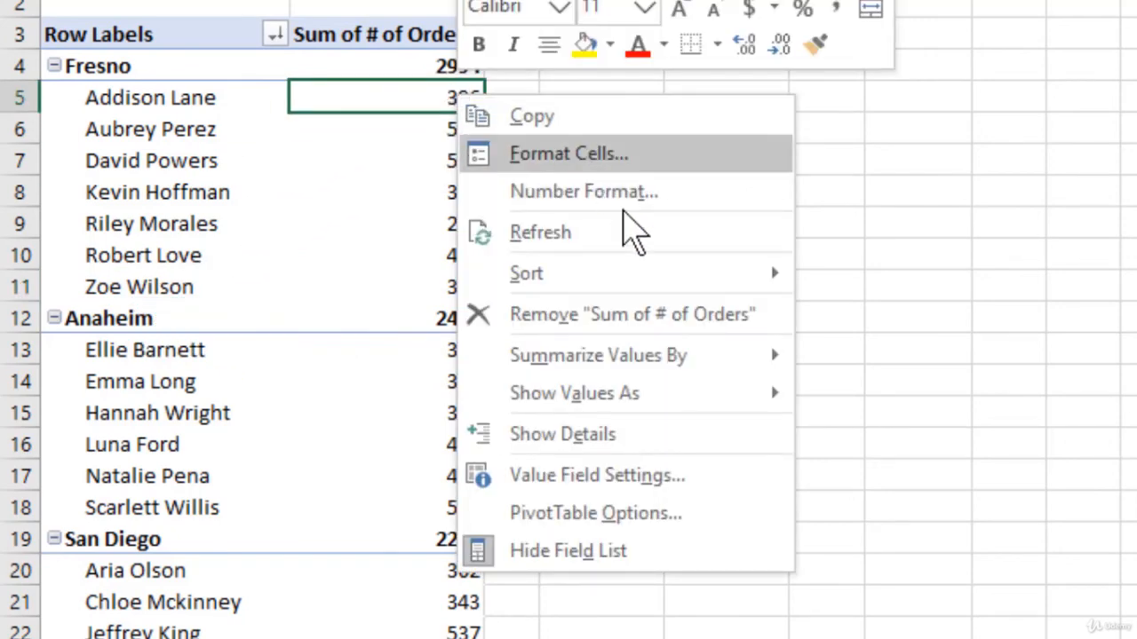
{"action": "mouse_move", "coordinate": [638, 283]}
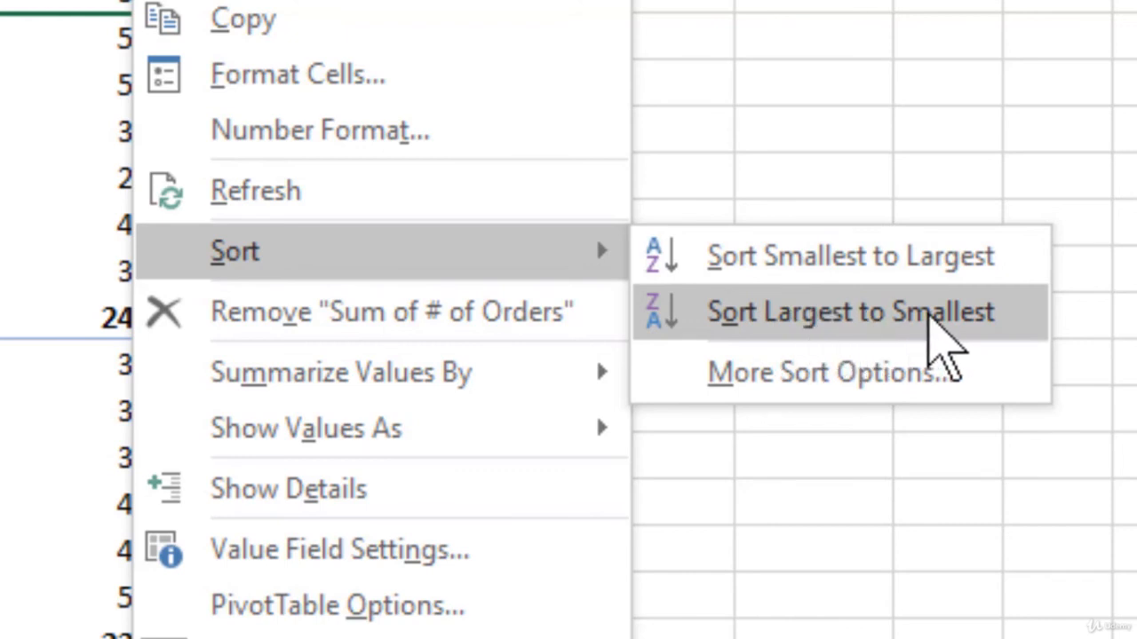
{"action": "left_click", "coordinate": [893, 313]}
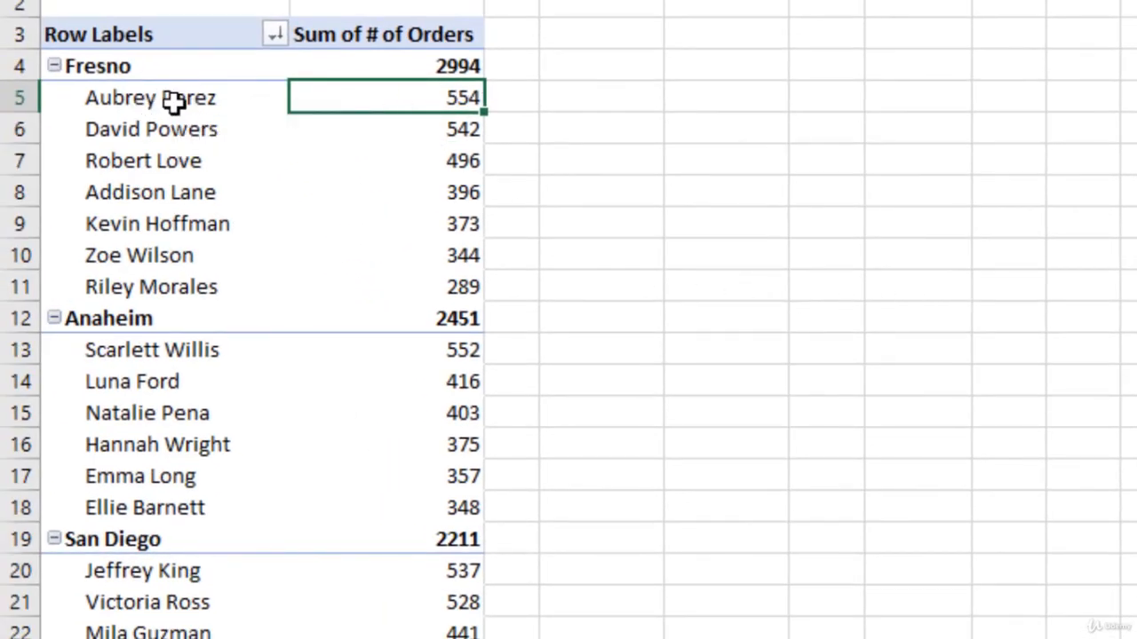
Examine the customer names and order values in the Fresno and Anaheim groups to check the descending sort
{"action": "left_click", "coordinate": [176, 165]}
{"action": "left_click", "coordinate": [178, 255]}
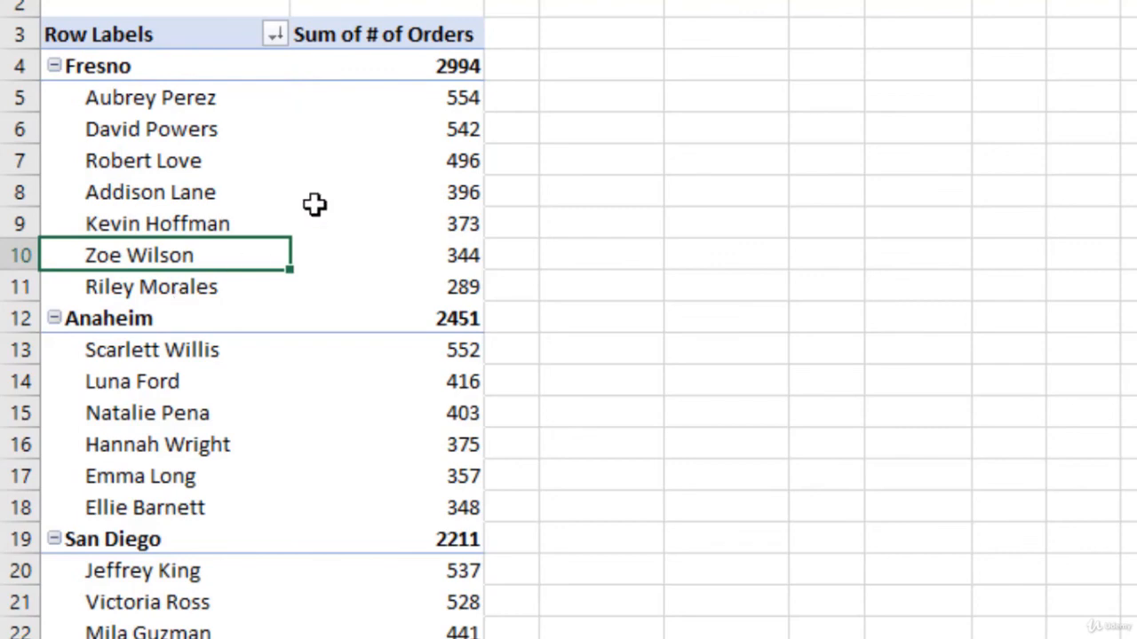
{"action": "left_click", "coordinate": [462, 97]}
{"action": "left_click", "coordinate": [463, 161]}
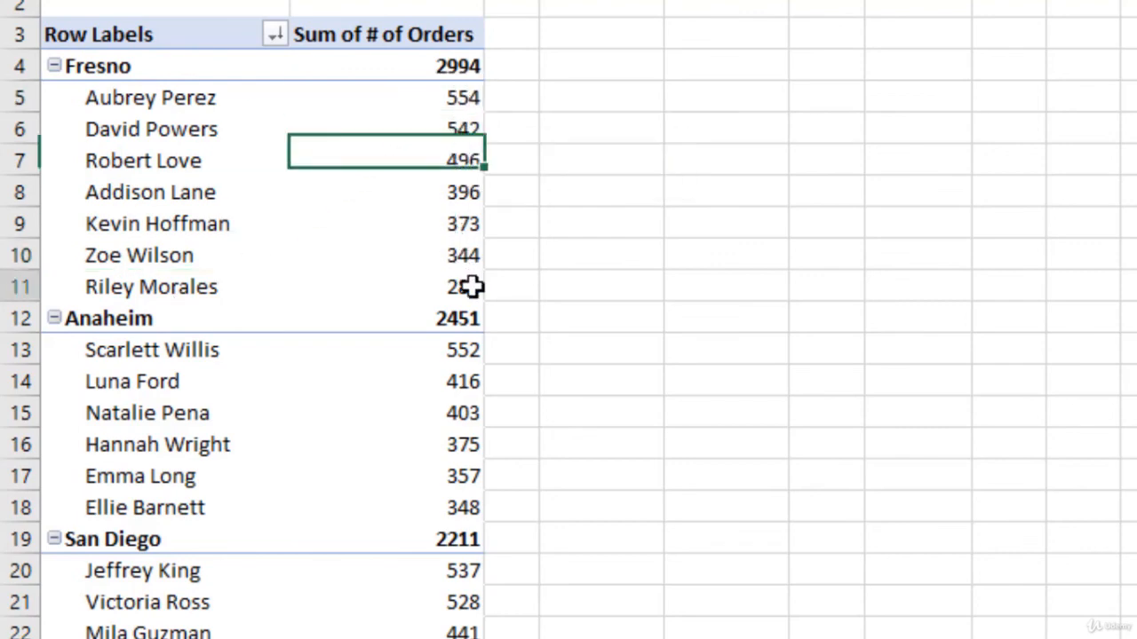
{"action": "left_click", "coordinate": [471, 286]}
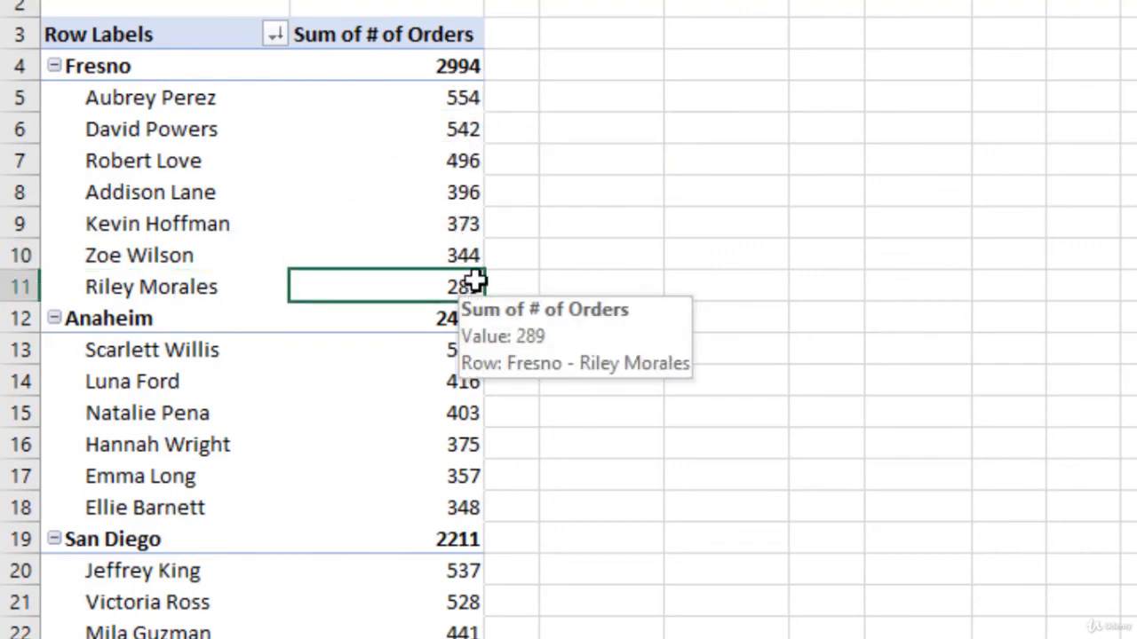
{"action": "left_click", "coordinate": [459, 350]}
{"action": "left_click", "coordinate": [460, 476]}
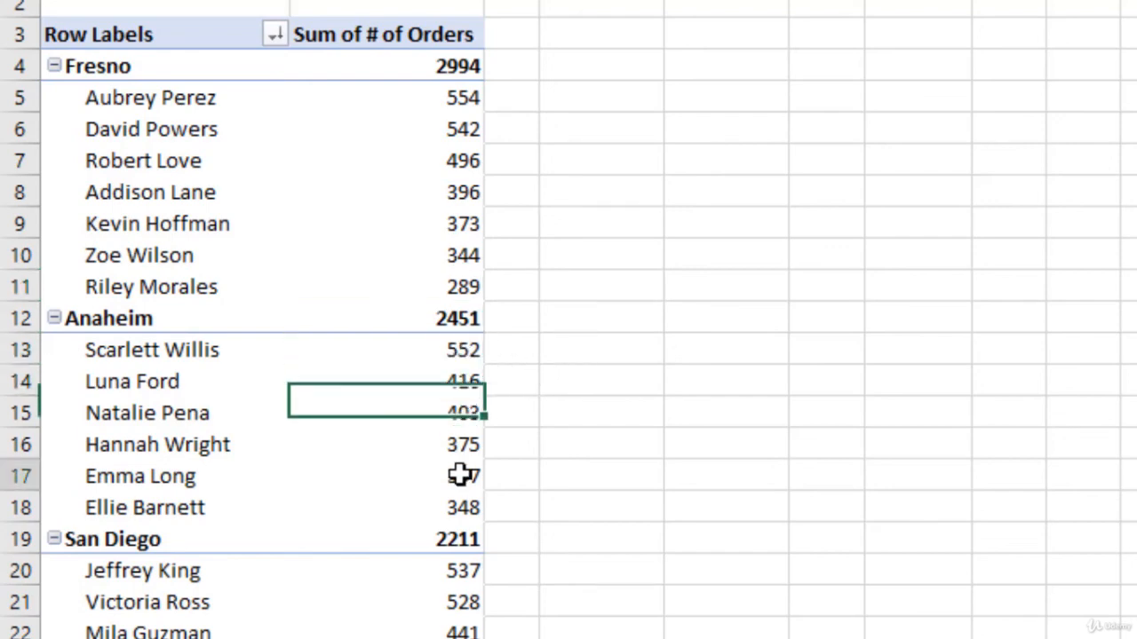
{"action": "left_click", "coordinate": [463, 507]}
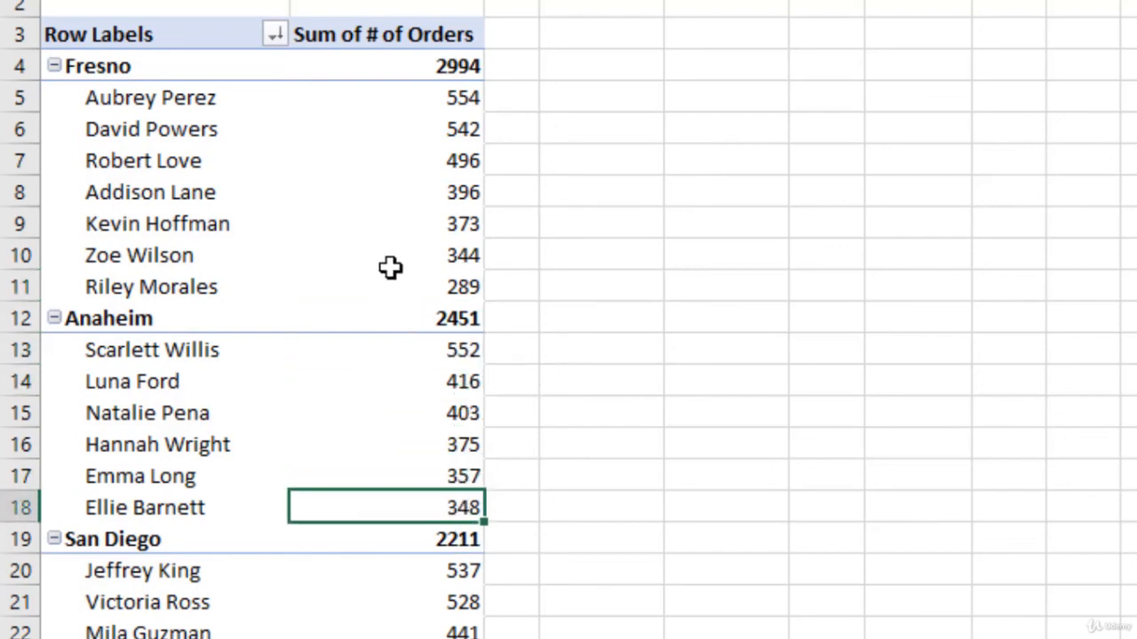
Manually reorder Fresno's customers, moving the 373-order customer up and placing the 542- and 289-order customers in the group's first two rows
{"action": "mouse_move", "coordinate": [391, 268]}
{"action": "left_click", "coordinate": [157, 225]}
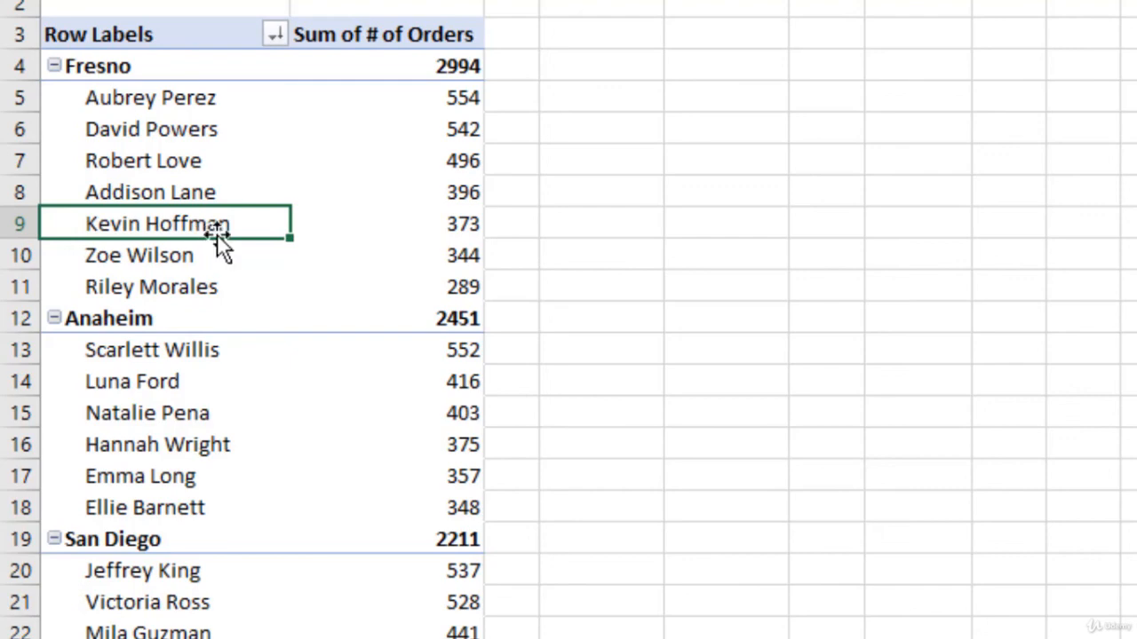
{"action": "left_click_drag", "start_coordinate": [216, 233], "coordinate": [214, 89]}
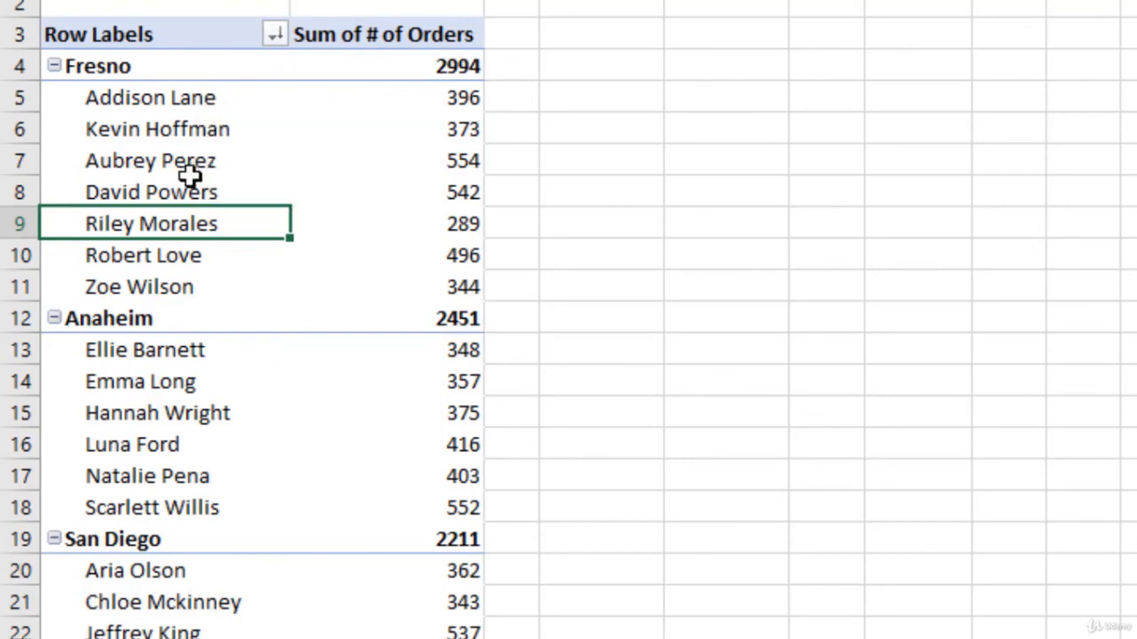
{"action": "left_click_drag", "start_coordinate": [191, 194], "coordinate": [227, 105]}
{"action": "left_click", "coordinate": [189, 102]}
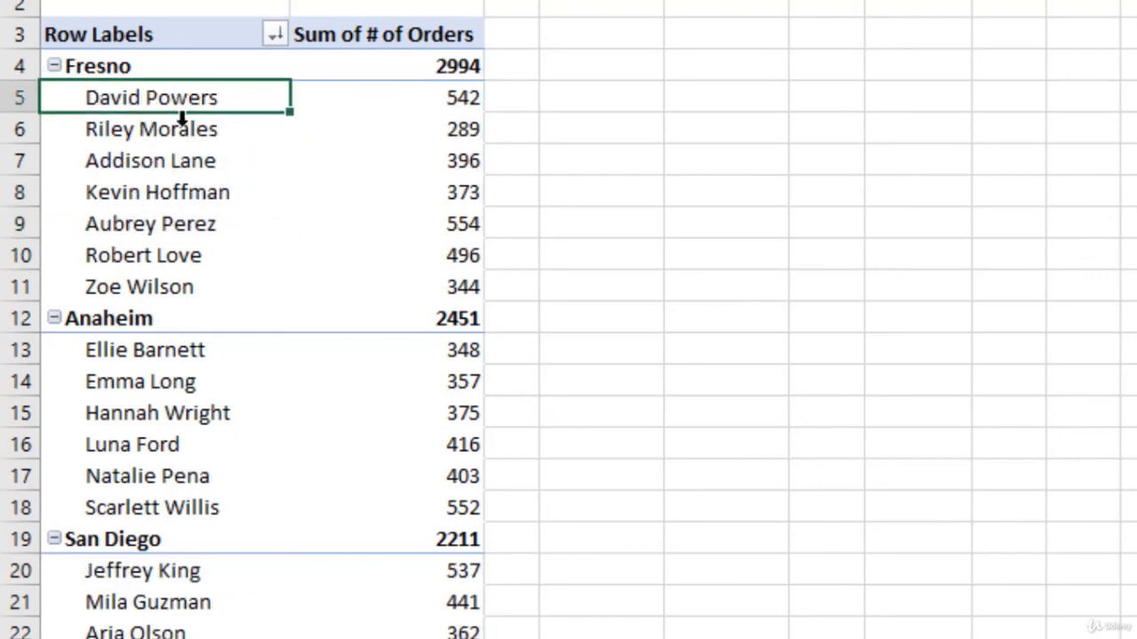
{"action": "left_click", "coordinate": [181, 130]}
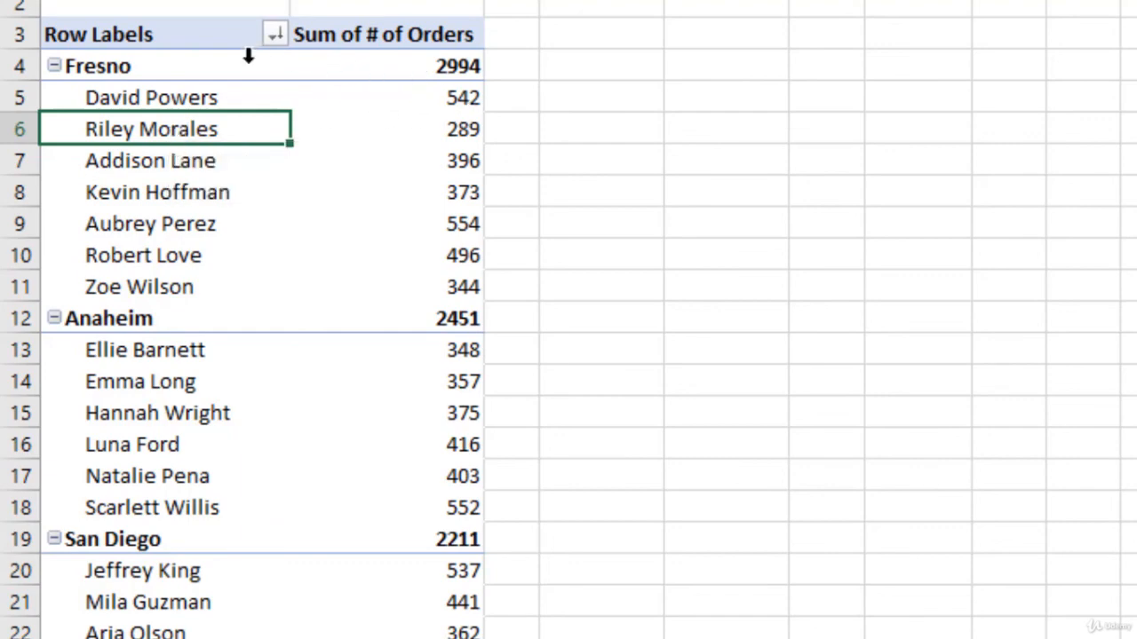
{"action": "left_click", "coordinate": [432, 100]}
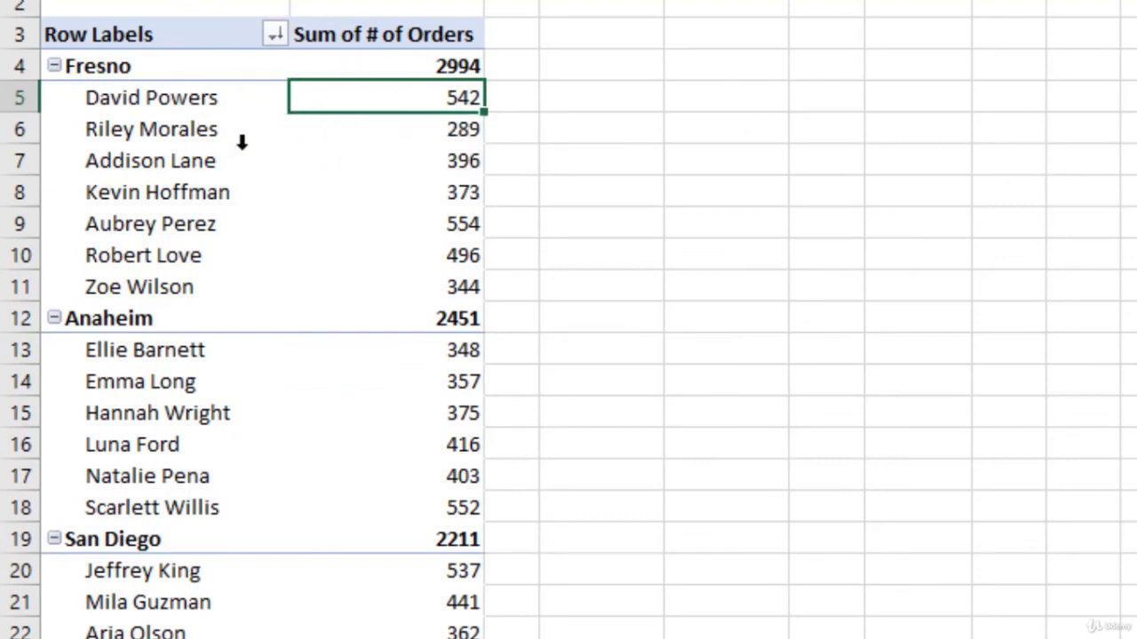
{"action": "mouse_move", "coordinate": [342, 97]}
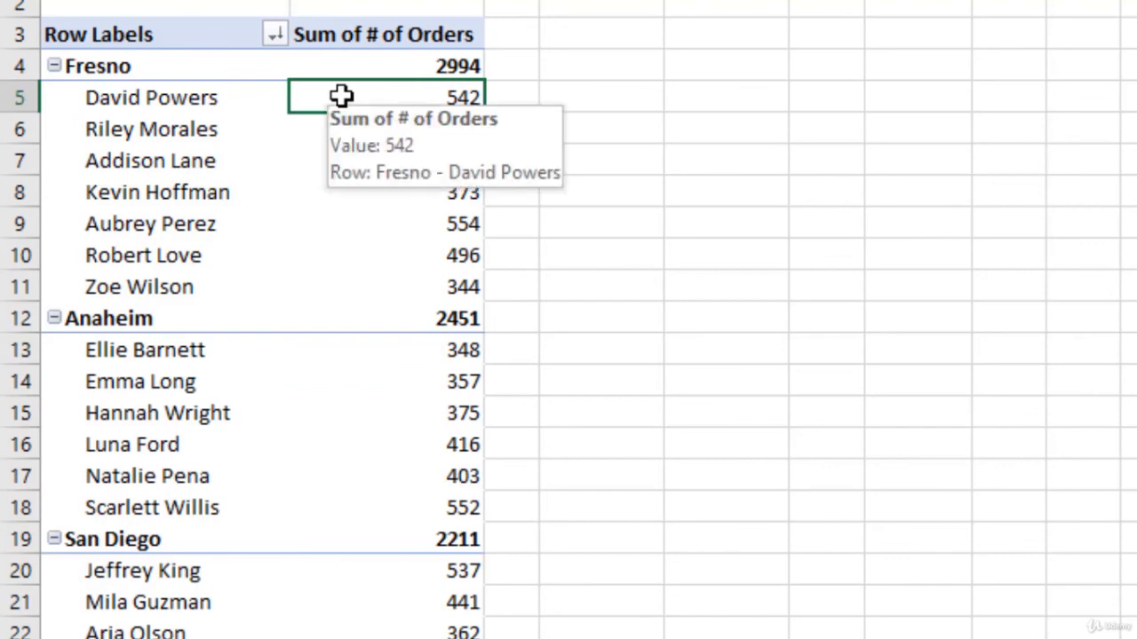